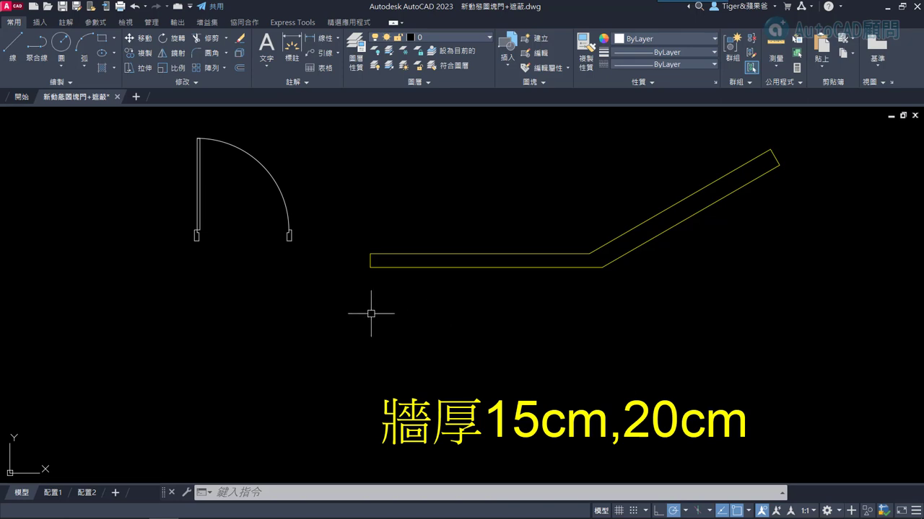
# - Zoom in and centre the view on the door and its wall outline
pyautogui.scroll(2, 249, 208)
pyautogui.moveTo(226, 196); pyautogui.dragTo(373, 290, button='middle')
pyautogui.scroll(2, 317, 253)
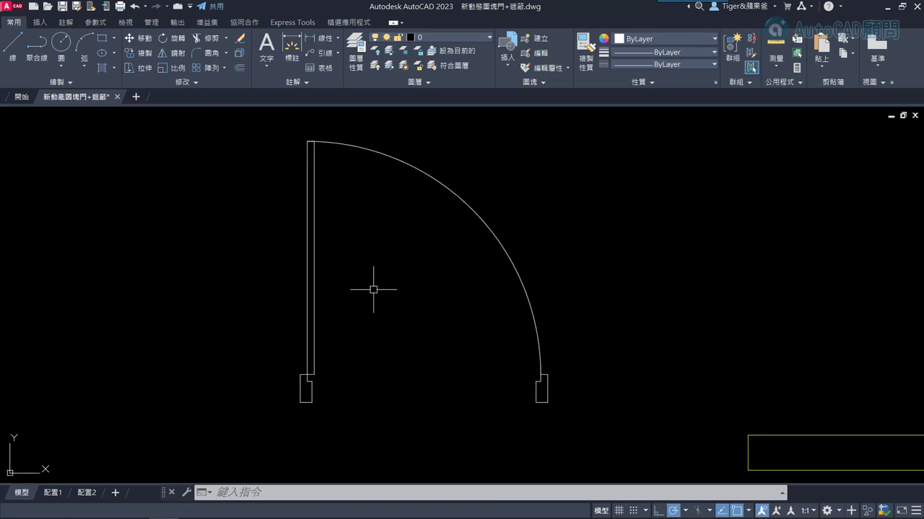
# - Start a new block named 動態門 with its base point at the left jamb corner
pyautogui.click(213, 493)
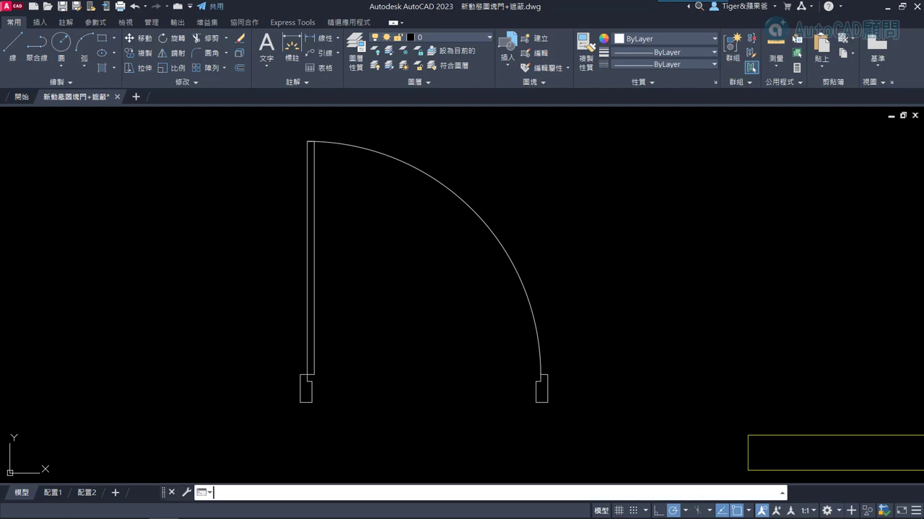
pyautogui.write('b')
pyautogui.press('Return')
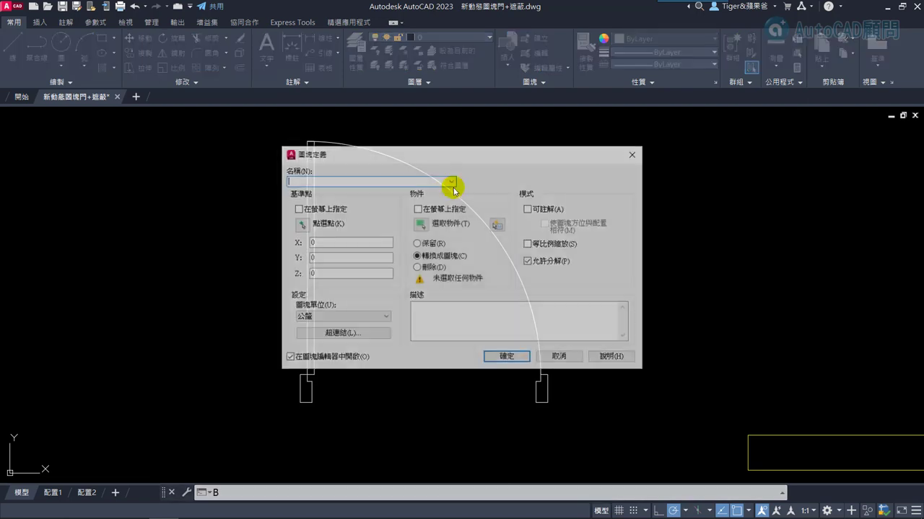
pyautogui.write('動態門')
pyautogui.click(302, 225)
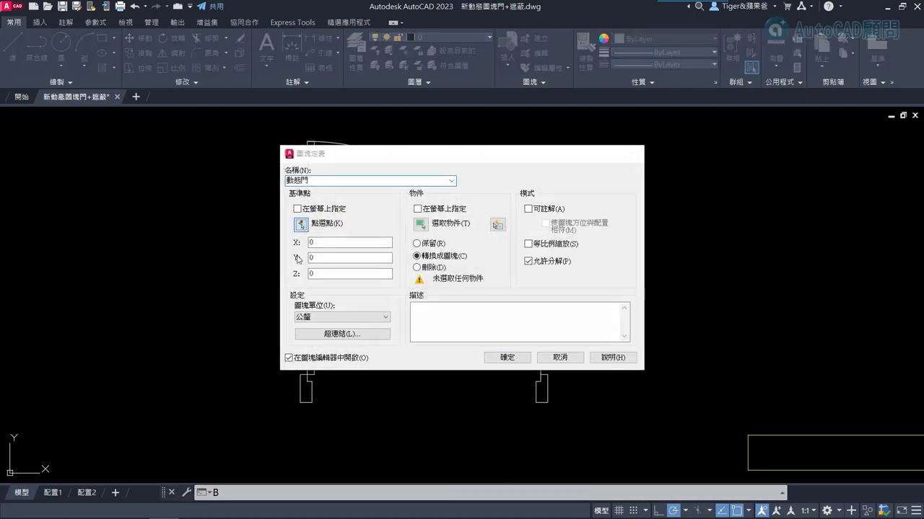
pyautogui.scroll(4, 297, 371)
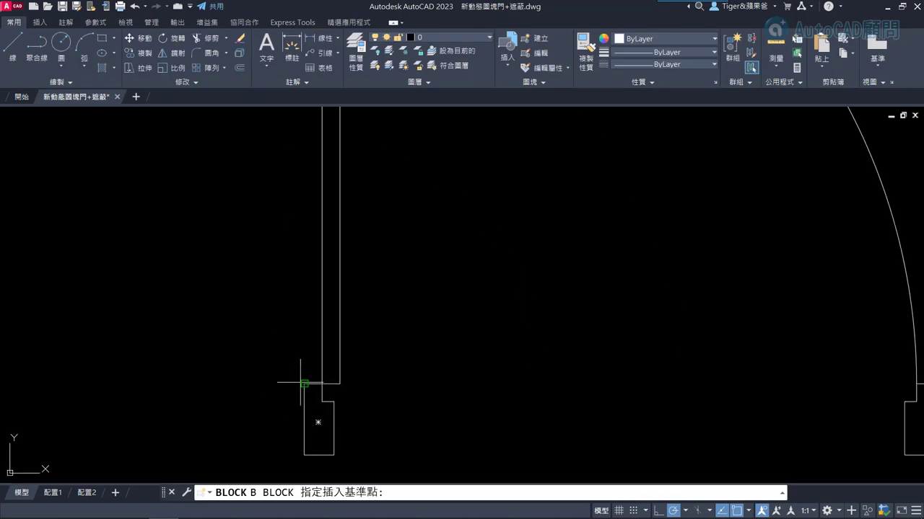
pyautogui.click(304, 383)
# - Window-select the four door objects and create the block, opening it in the Block Editor
pyautogui.click(383, 165)
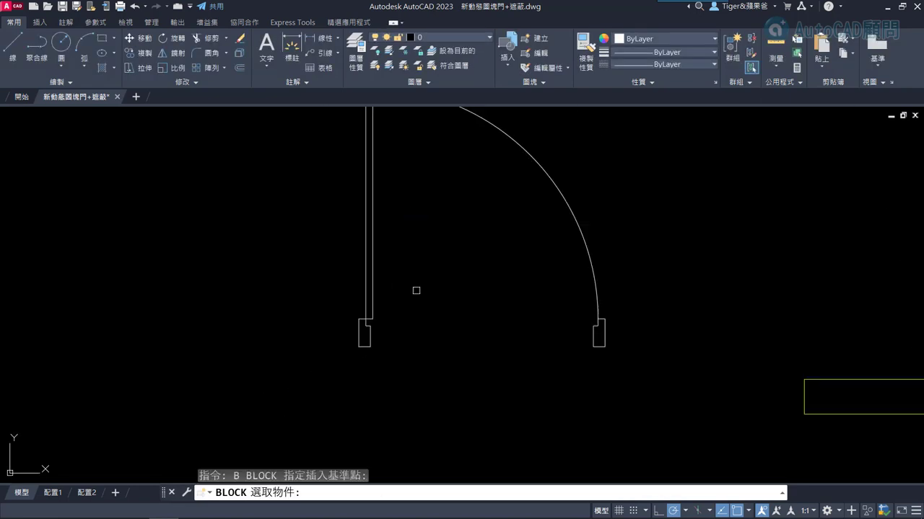
pyautogui.click(666, 385)
pyautogui.click(306, 257)
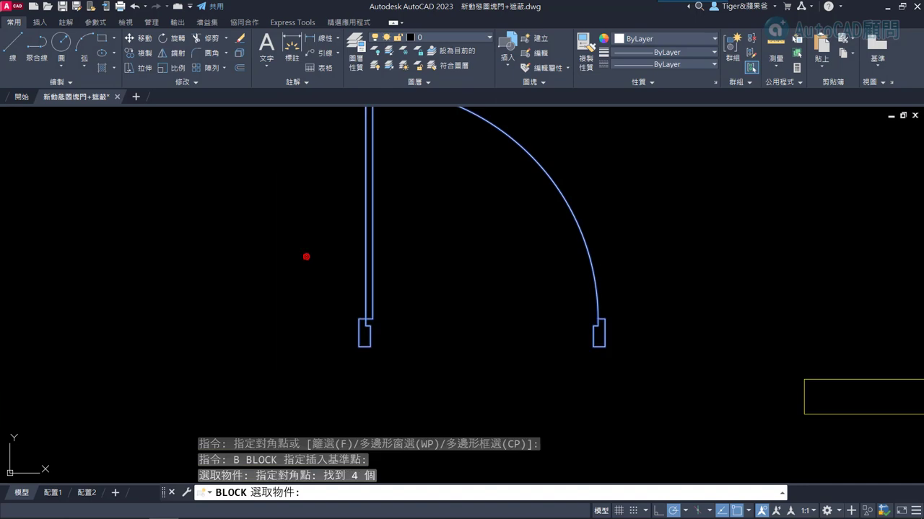
pyautogui.press('Return')
pyautogui.click(289, 357)
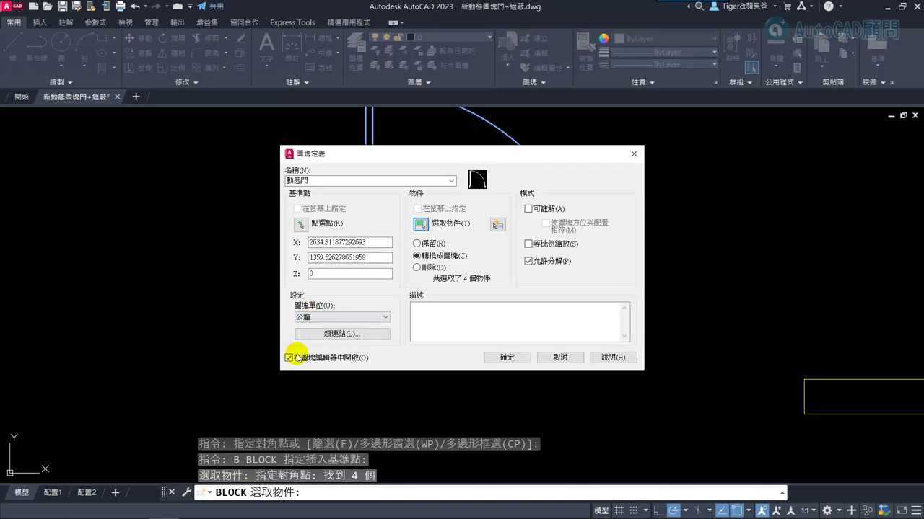
pyautogui.click(507, 358)
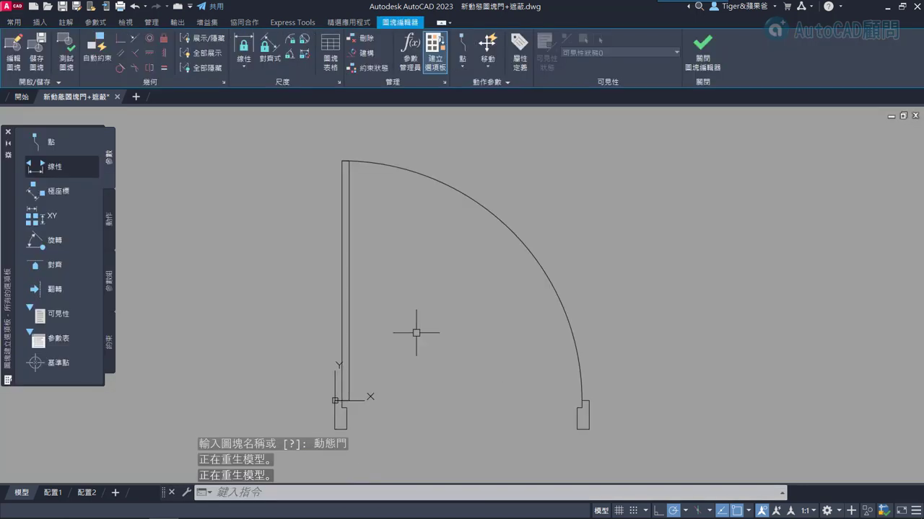
# - Draw a rectangle from the left jamb corner to the right jamb's bottom corner
pyautogui.moveTo(415, 334); pyautogui.dragTo(430, 314, button='middle')
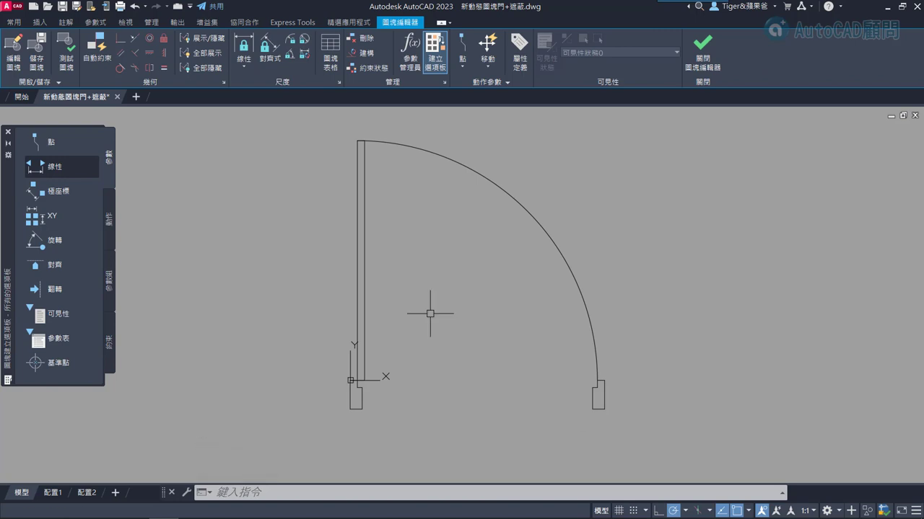
pyautogui.write('REC')
pyautogui.press('Return')
pyautogui.scroll(2, 354, 384)
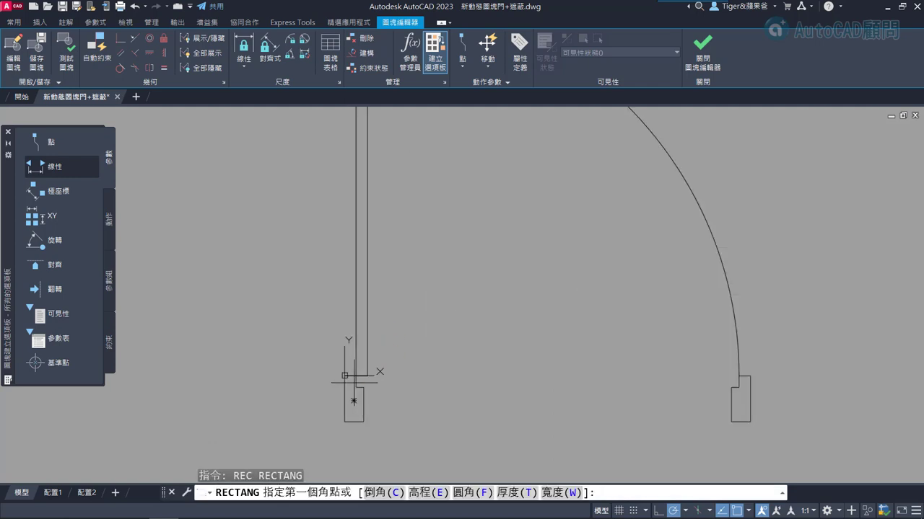
pyautogui.click(345, 375)
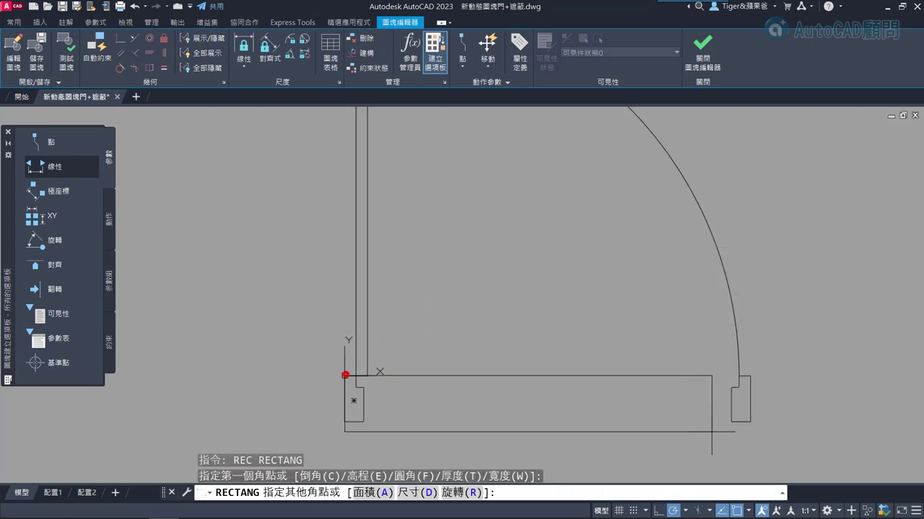
pyautogui.click(751, 422)
# - Grip-stretch the rectangle's top edge up 0.5 and bottom edge down 0.5
pyautogui.click(612, 375)
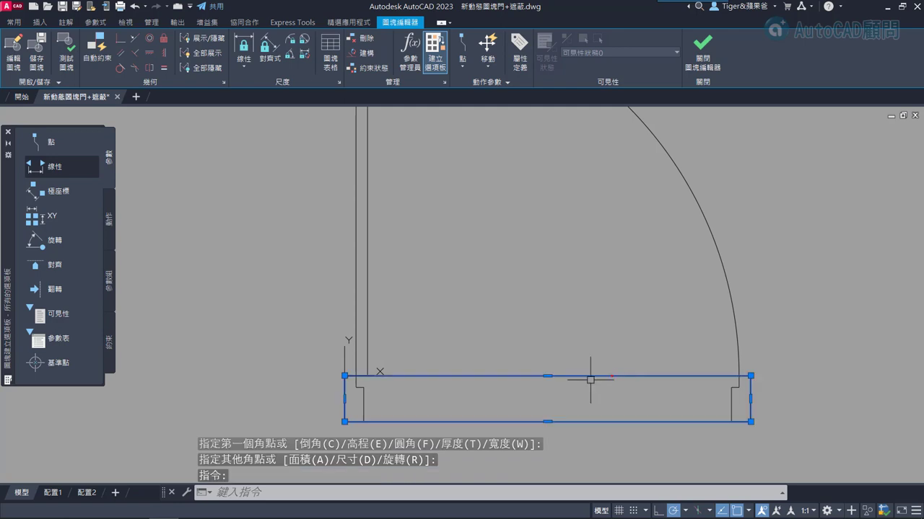
pyautogui.click(547, 375)
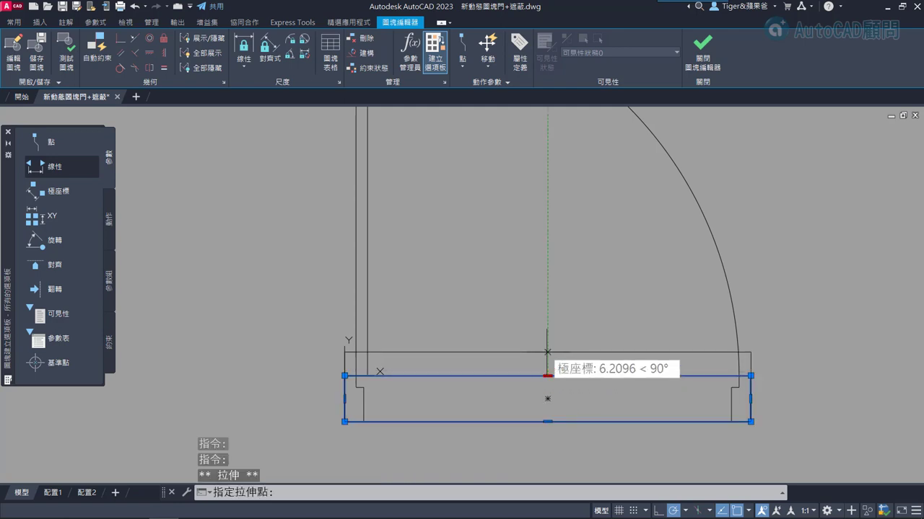
pyautogui.write('0.5')
pyautogui.press('Return')
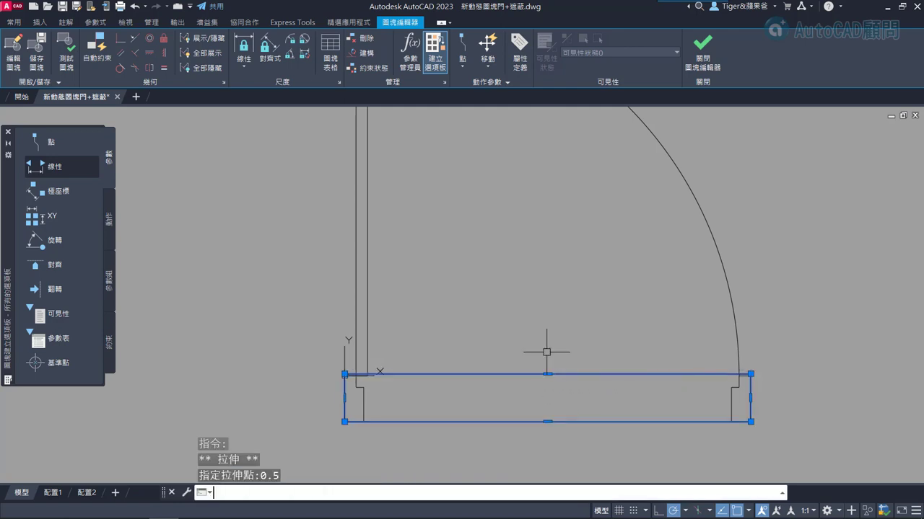
pyautogui.click(548, 421)
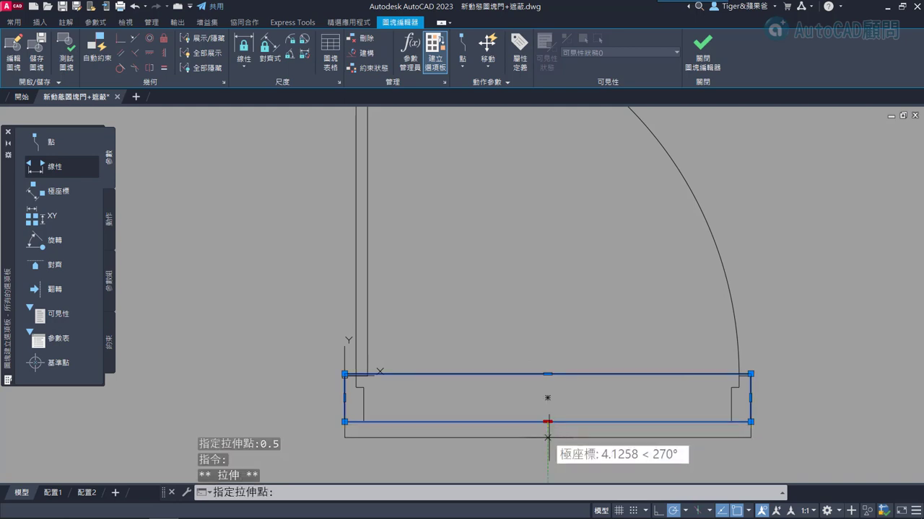
pyautogui.write('0.5')
pyautogui.press('Return')
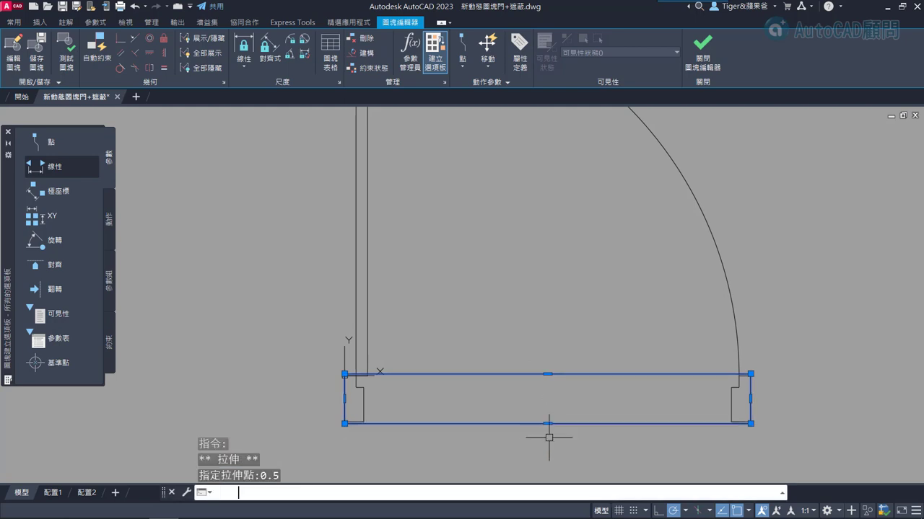
pyautogui.press('Escape')
pyautogui.write('W')
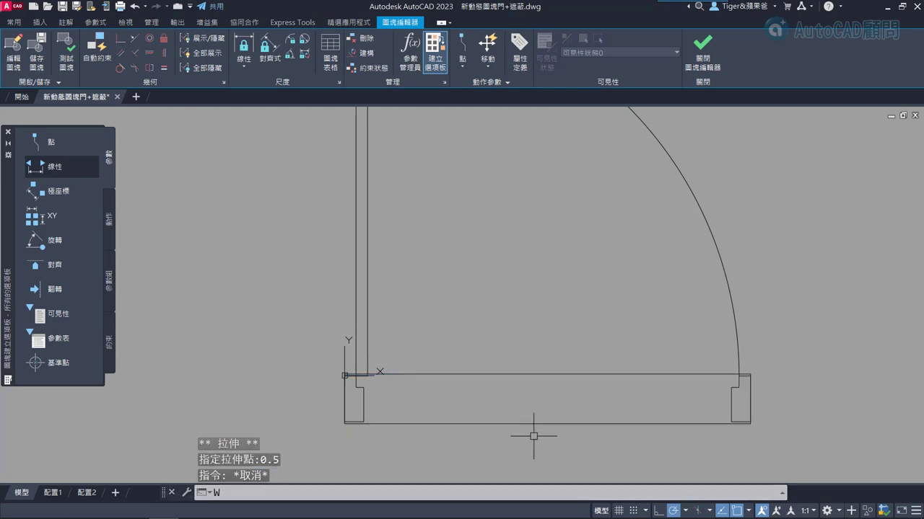
# - Convert the rectangle into a wipeout, deleting the original outline
pyautogui.write('IPEOUT')
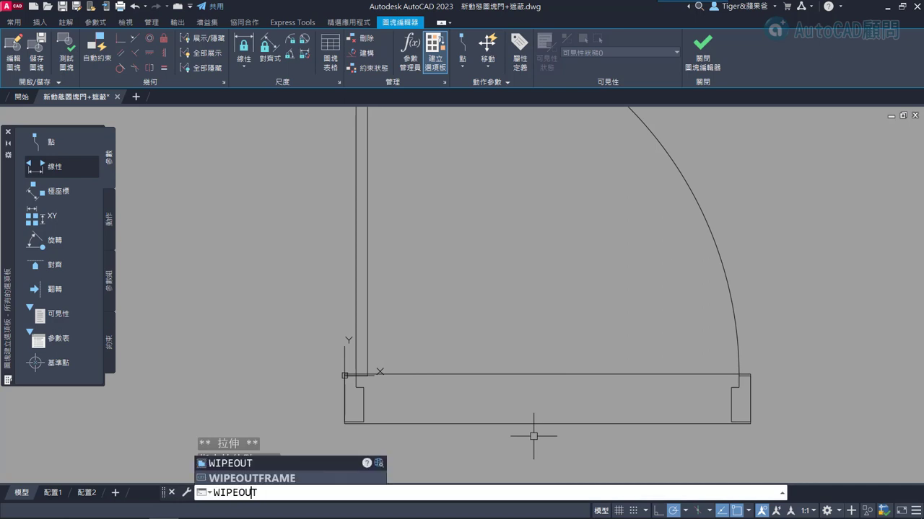
pyautogui.press('Return')
pyautogui.press('Return')
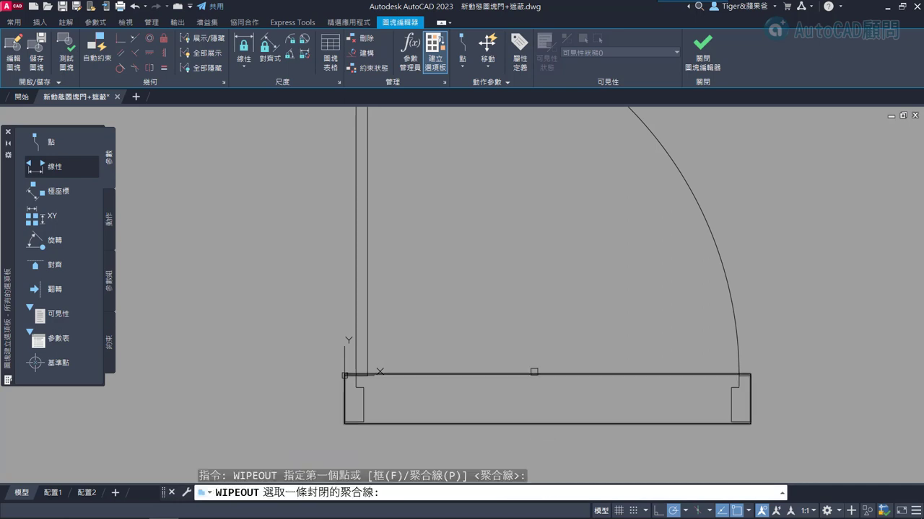
pyautogui.click(529, 373)
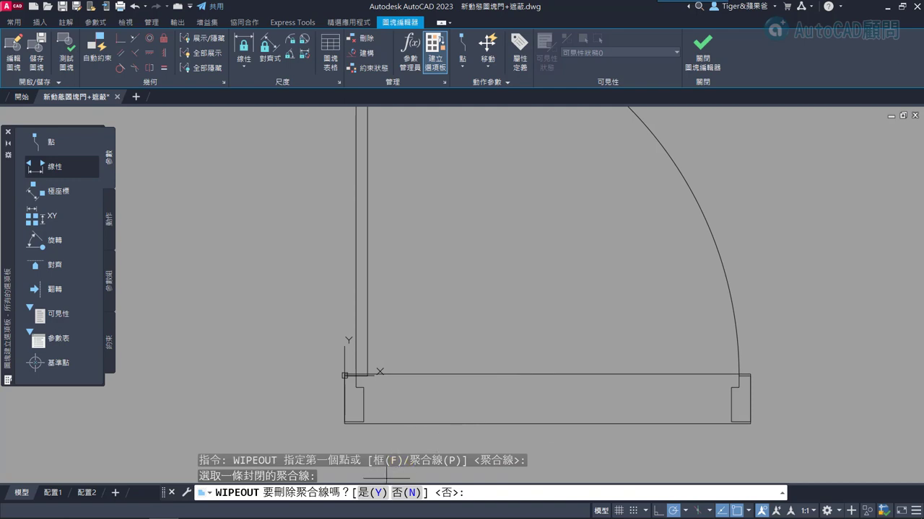
pyautogui.write('Y')
pyautogui.press('Return')
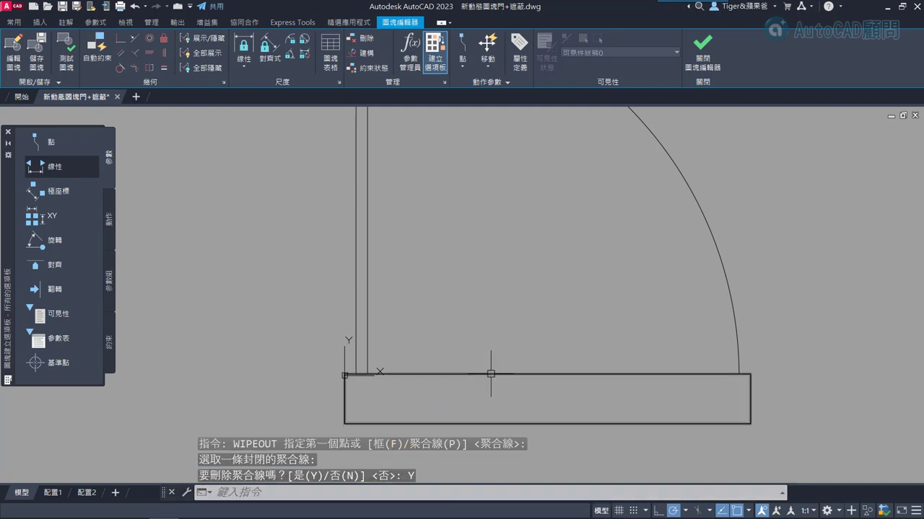
# - Send the wipeout behind the door so both jambs show, then begin a linear parameter
pyautogui.click(490, 373)
pyautogui.rightClick(481, 216)
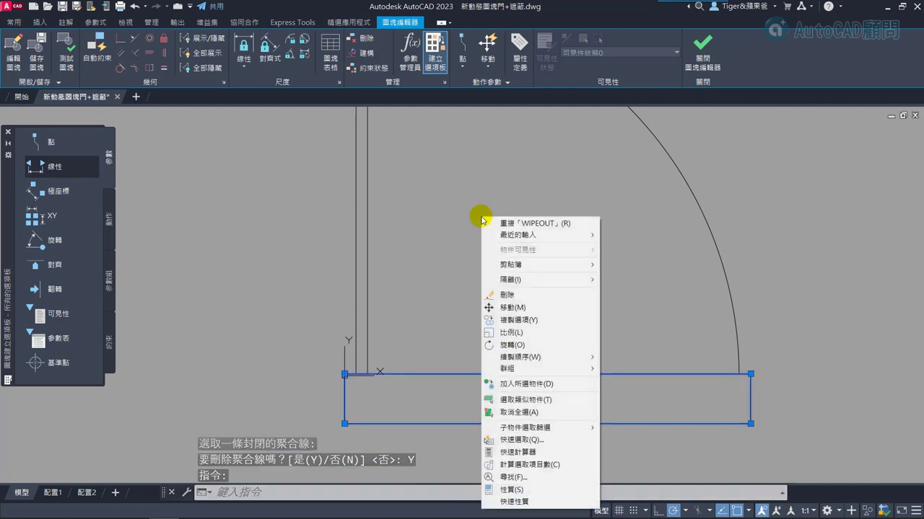
pyautogui.press('w')
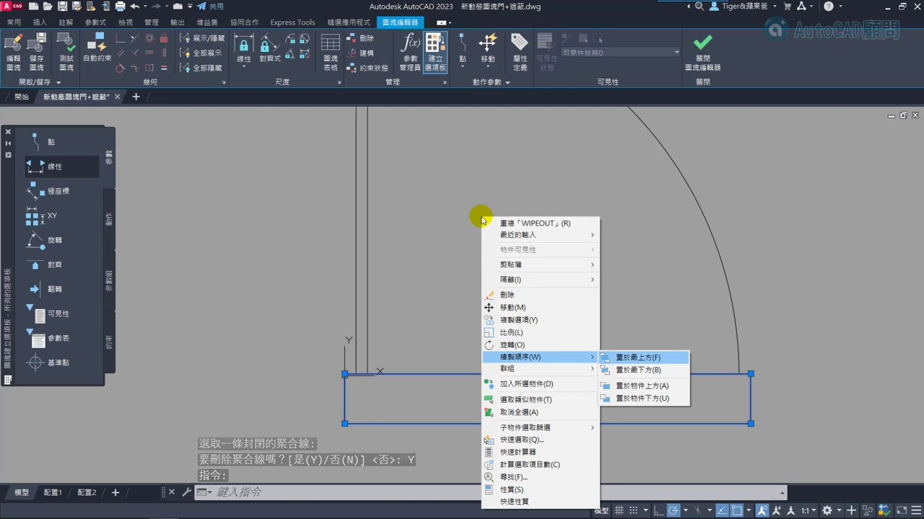
pyautogui.press('Escape')
pyautogui.press('Escape')
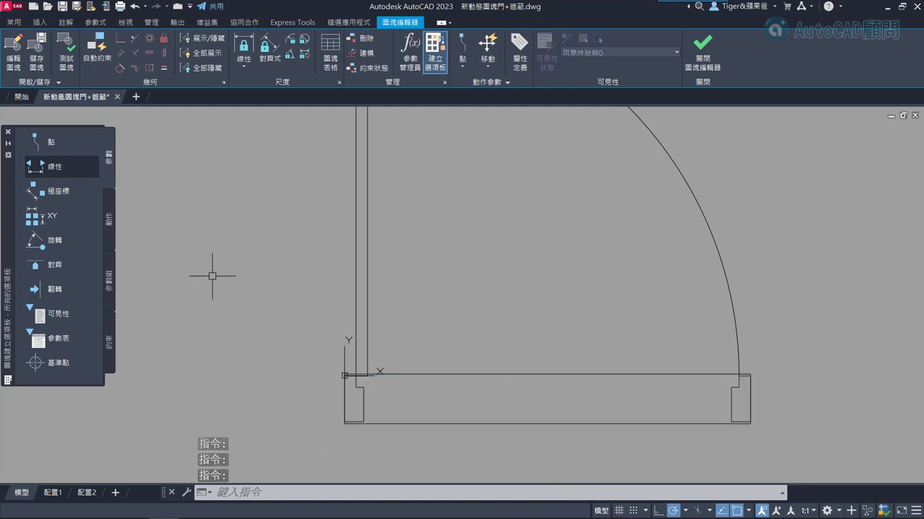
pyautogui.click(54, 167)
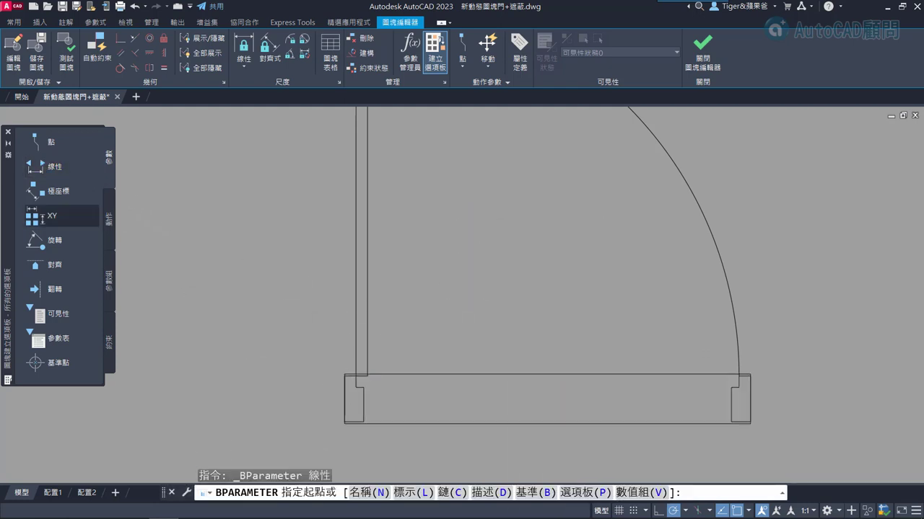
# - Place the 距離1 linear parameter across the door opening between the jambs
pyautogui.scroll(5, 364, 388)
pyautogui.click(331, 333)
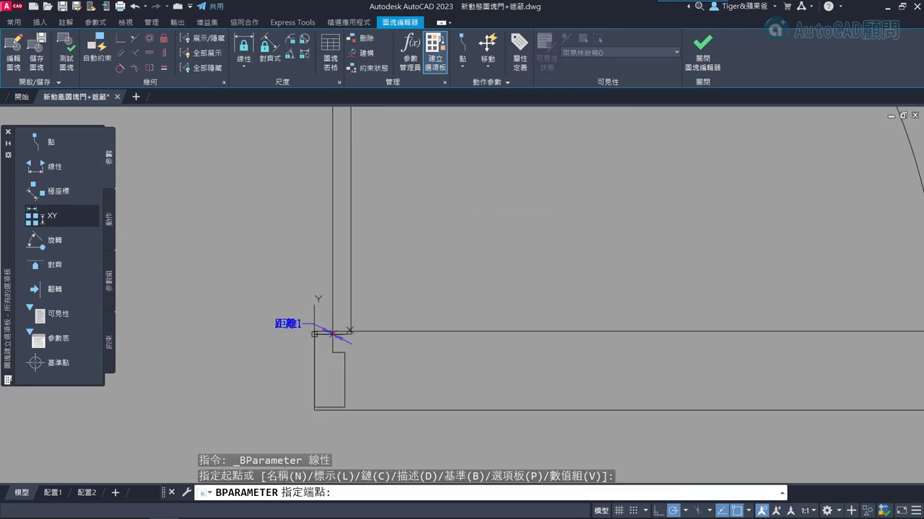
pyautogui.scroll(-3, 501, 388)
pyautogui.scroll(2, 532, 371)
pyautogui.scroll(1, 699, 339)
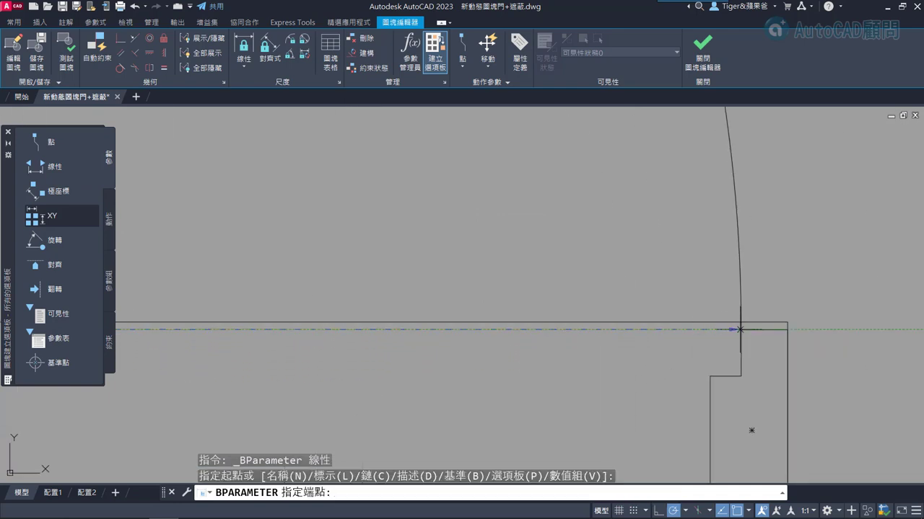
pyautogui.click(738, 330)
pyautogui.scroll(-3, 737, 330)
pyautogui.click(621, 292)
# - Add a 距離2 linear parameter along the left jamb's thickness, labelled beside the jamb
pyautogui.moveTo(303, 238); pyautogui.dragTo(392, 223, button='middle')
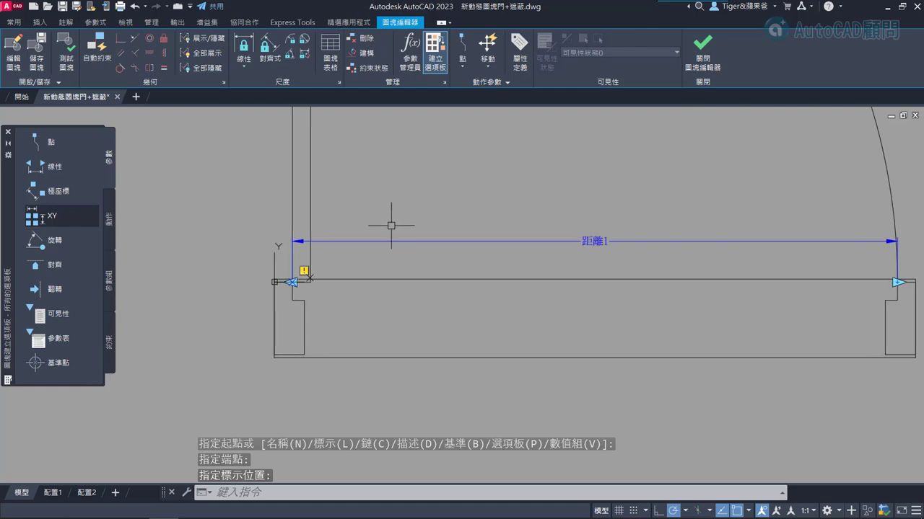
pyautogui.press('Return')
pyautogui.scroll(3, 279, 278)
pyautogui.click(275, 269)
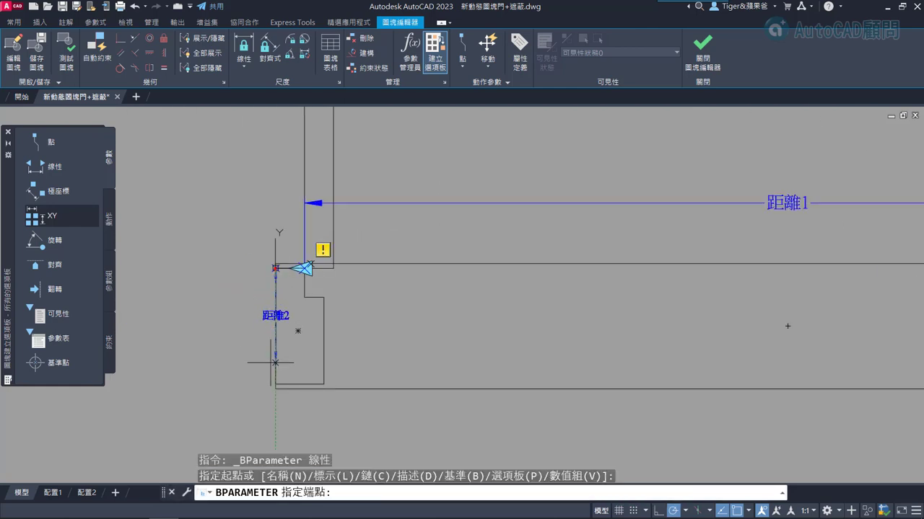
pyautogui.click(275, 384)
pyautogui.click(213, 360)
pyautogui.scroll(-2, 243, 329)
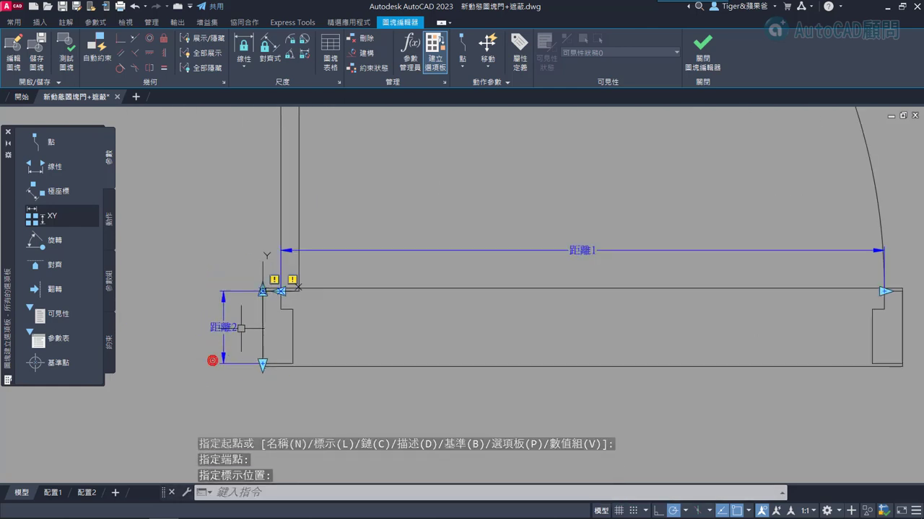
pyautogui.press('Escape')
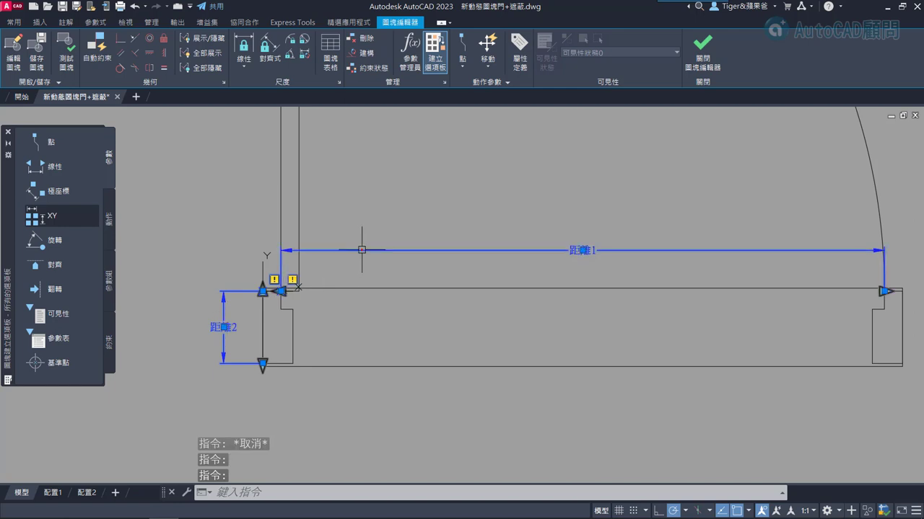
# - Set Number of Grips to 1 for both distance parameters in Properties
pyautogui.hotkey('ctrl', '1')
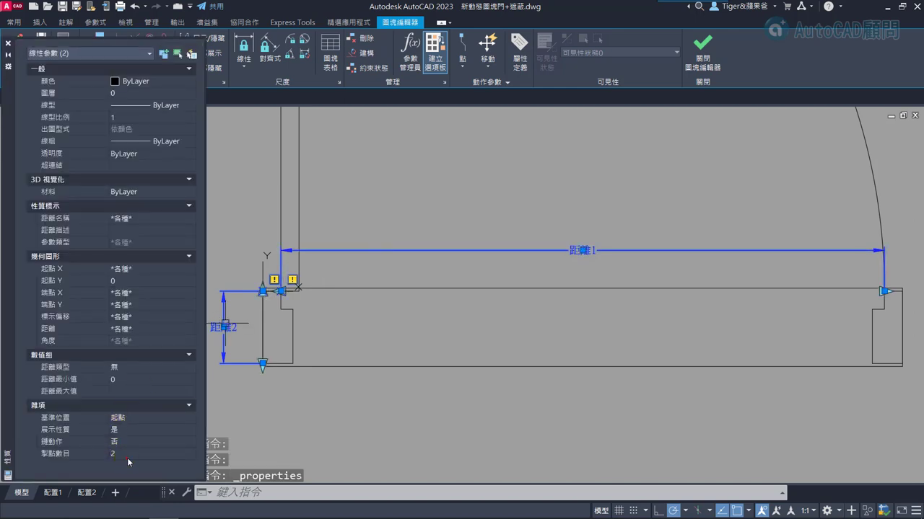
pyautogui.click(129, 462)
pyautogui.click(129, 472)
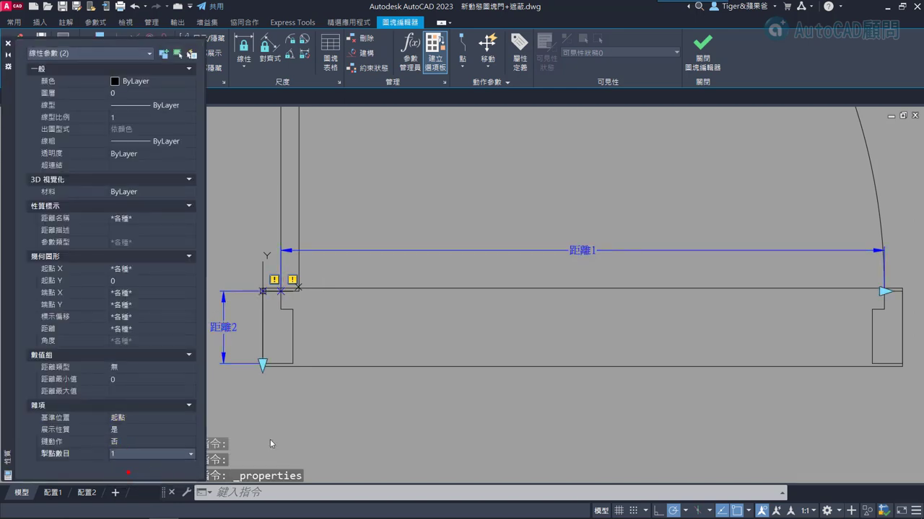
pyautogui.hotkey('ctrl', '1')
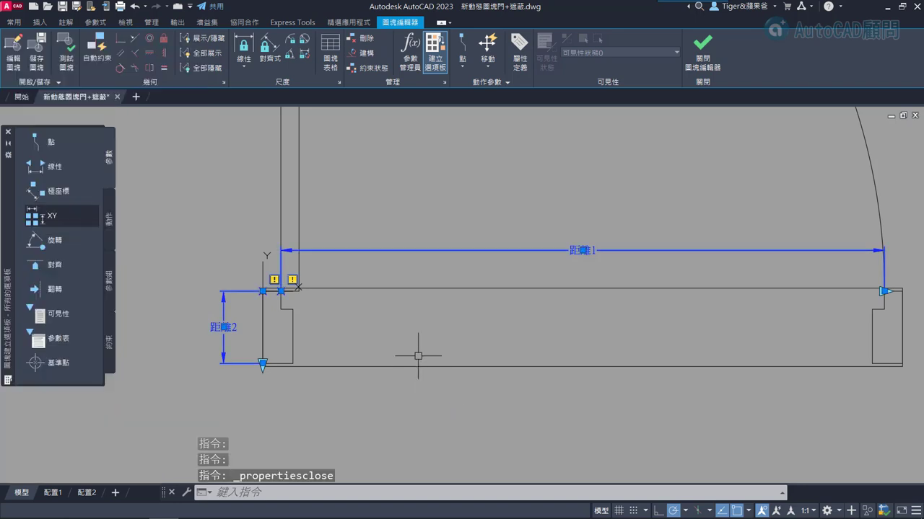
pyautogui.press('Escape')
pyautogui.moveTo(603, 313); pyautogui.dragTo(532, 336, button='middle')
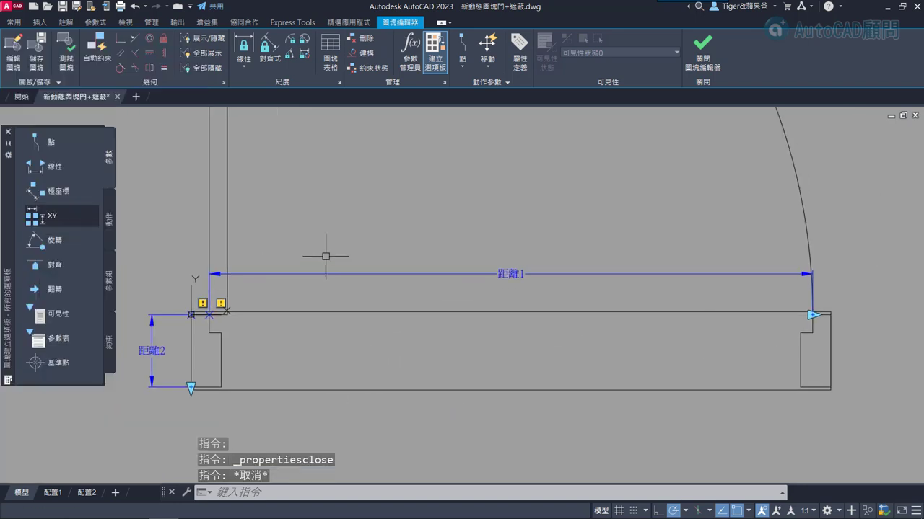
# - Add a stretch action on 距離1's right end, moving the right jamb and bottom wall line
pyautogui.click(110, 220)
pyautogui.click(81, 218)
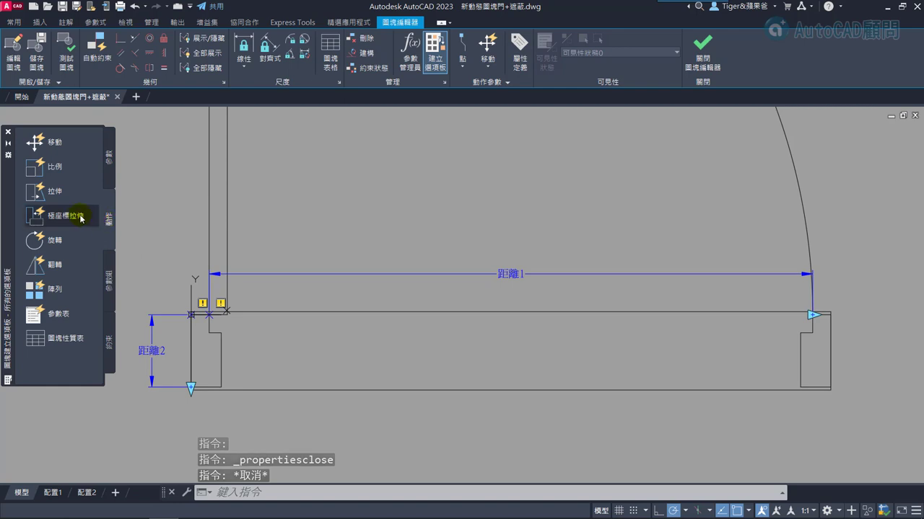
pyautogui.click(43, 192)
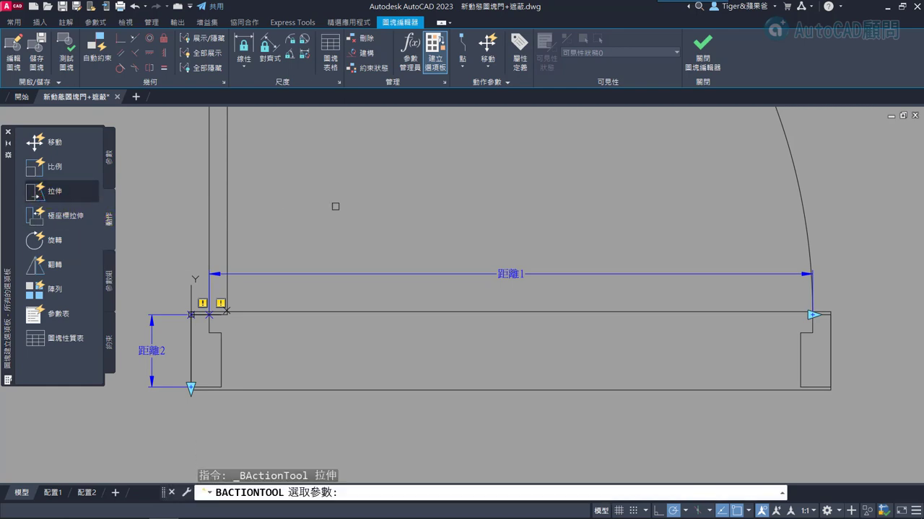
pyautogui.click(571, 272)
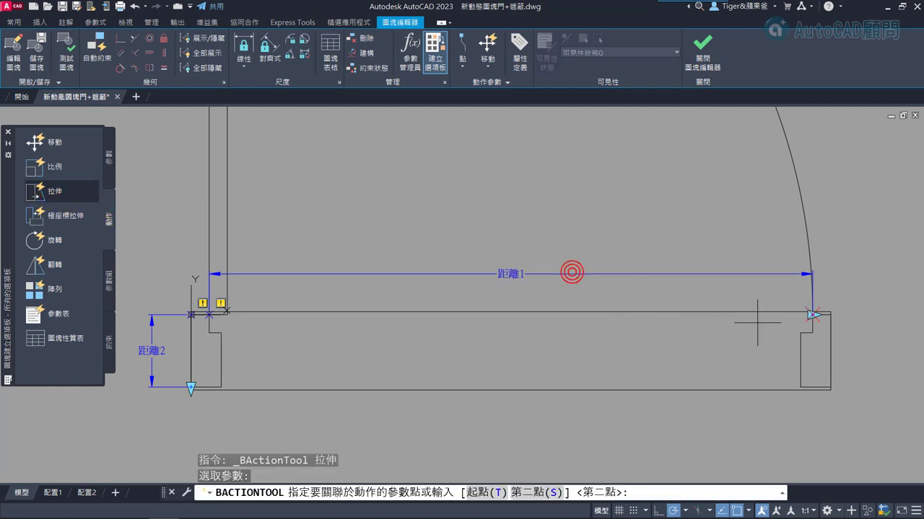
pyautogui.click(813, 314)
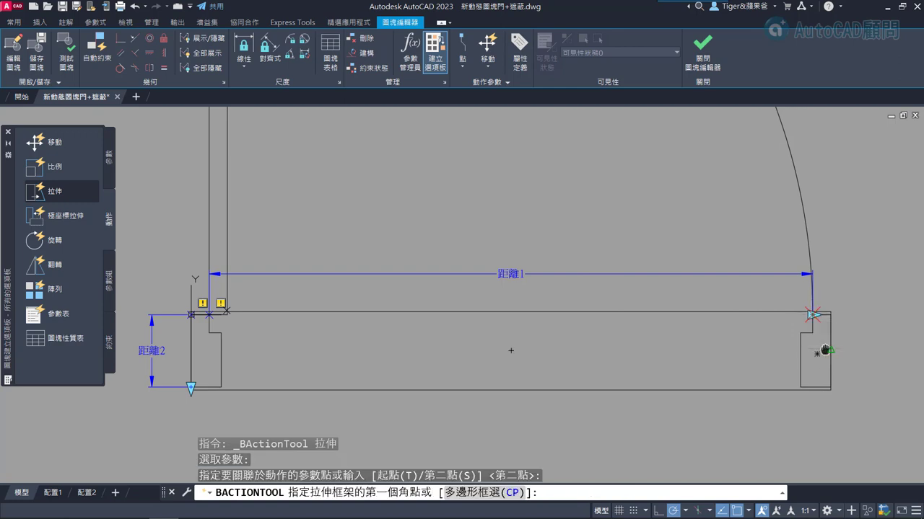
pyautogui.moveTo(511, 350); pyautogui.dragTo(415, 346, button='middle')
pyautogui.click(814, 435)
pyautogui.click(619, 223)
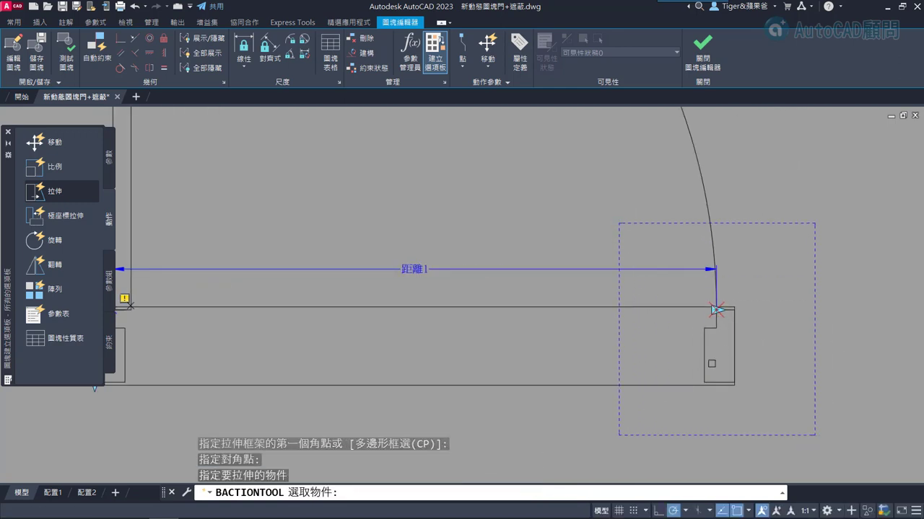
pyautogui.click(705, 366)
pyautogui.click(690, 384)
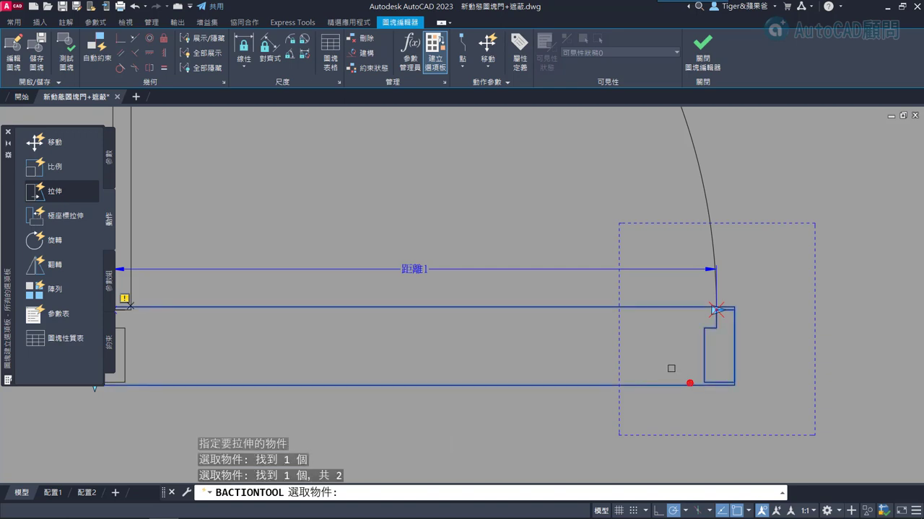
pyautogui.press('Return')
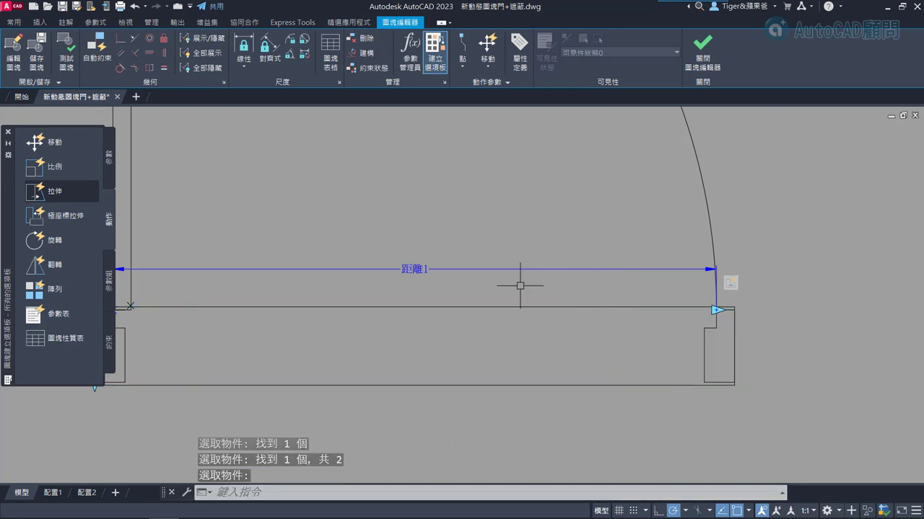
# - Add a second 距離1 stretch action framing and moving the door leaf's top end
pyautogui.click(36, 190)
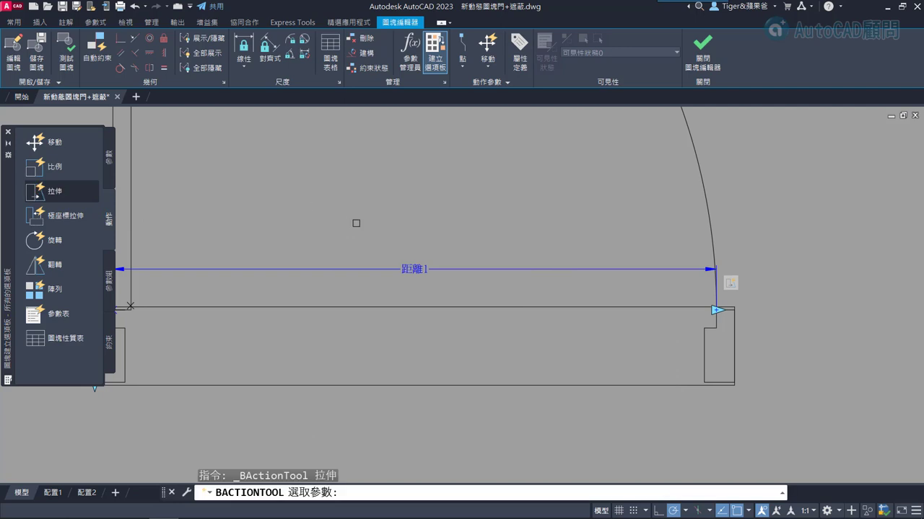
pyautogui.click(430, 269)
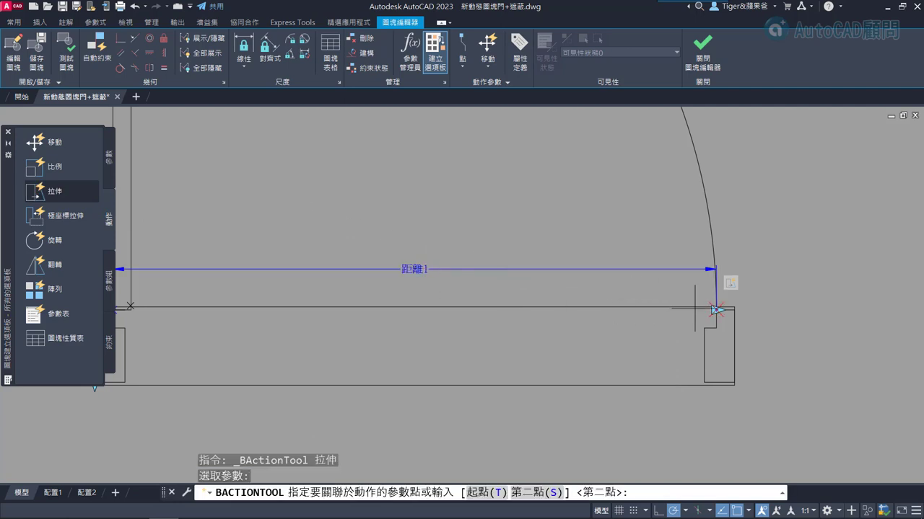
pyautogui.click(716, 310)
pyautogui.scroll(-4, 653, 324)
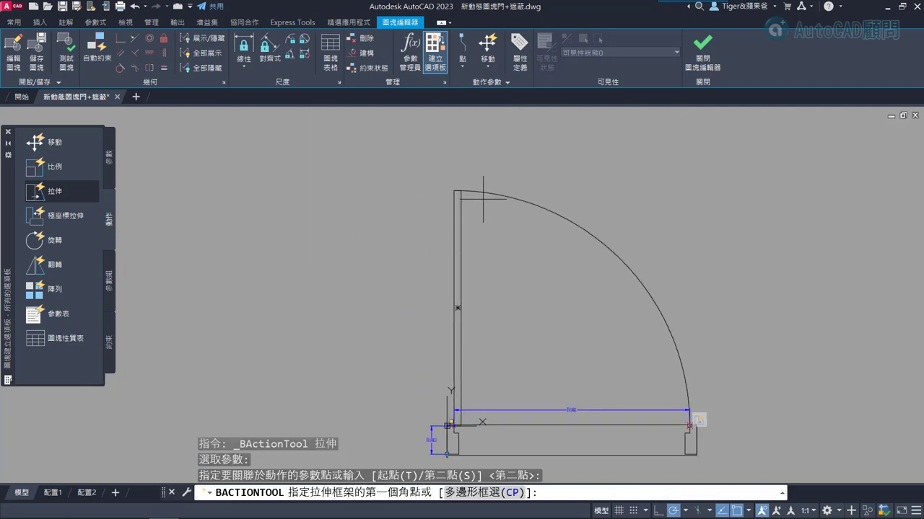
pyautogui.click(499, 151)
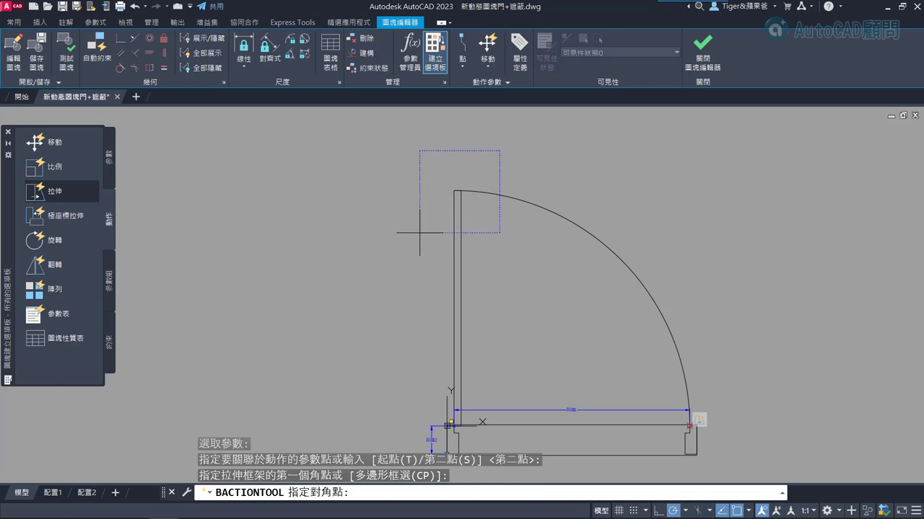
pyautogui.click(419, 232)
pyautogui.click(453, 210)
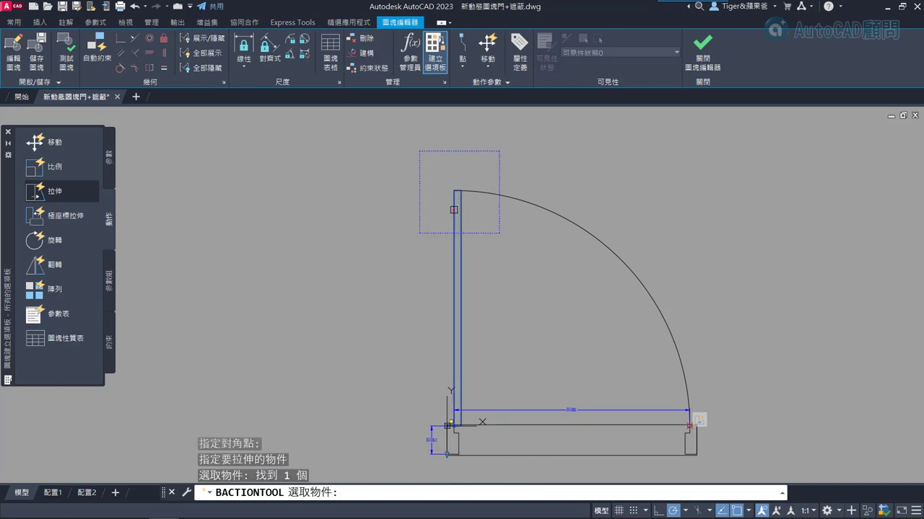
pyautogui.press('Return')
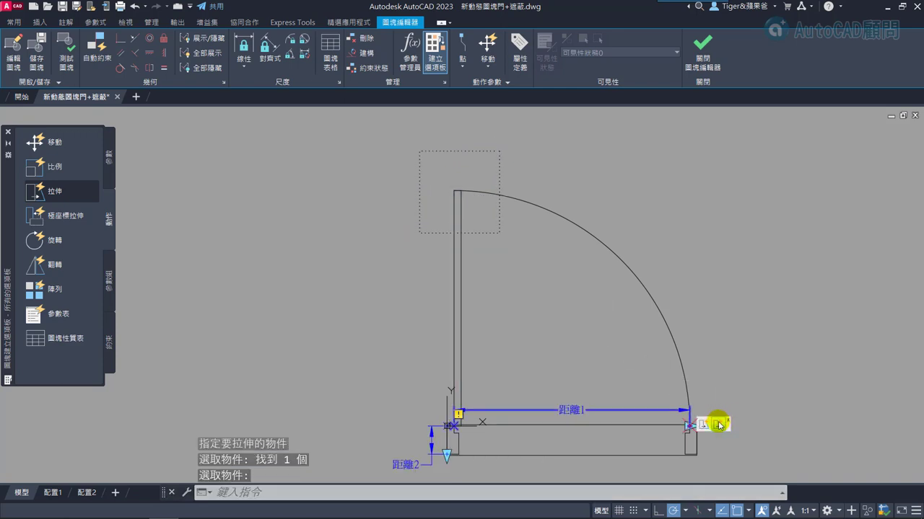
# - Set the leaf stretch action's Angle Offset to 90 in Properties
pyautogui.hotkey('ctrl', '1')
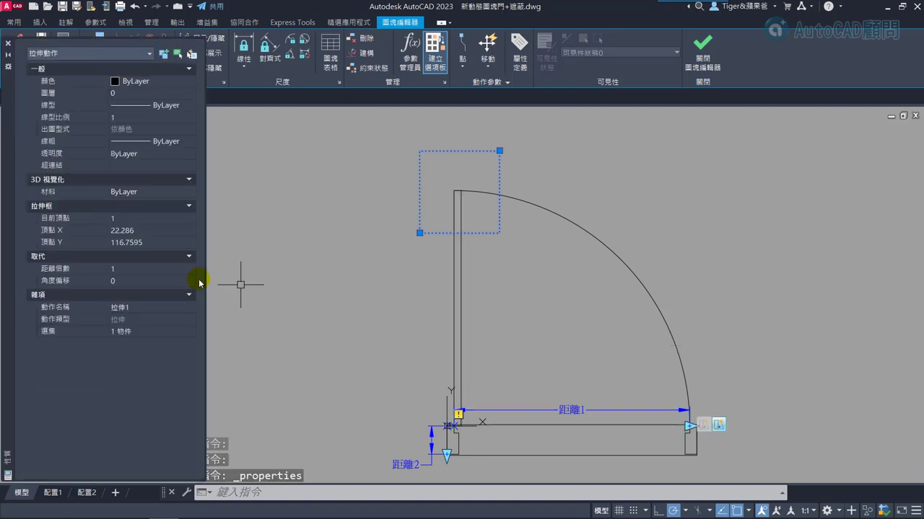
pyautogui.click(133, 281)
pyautogui.write('90')
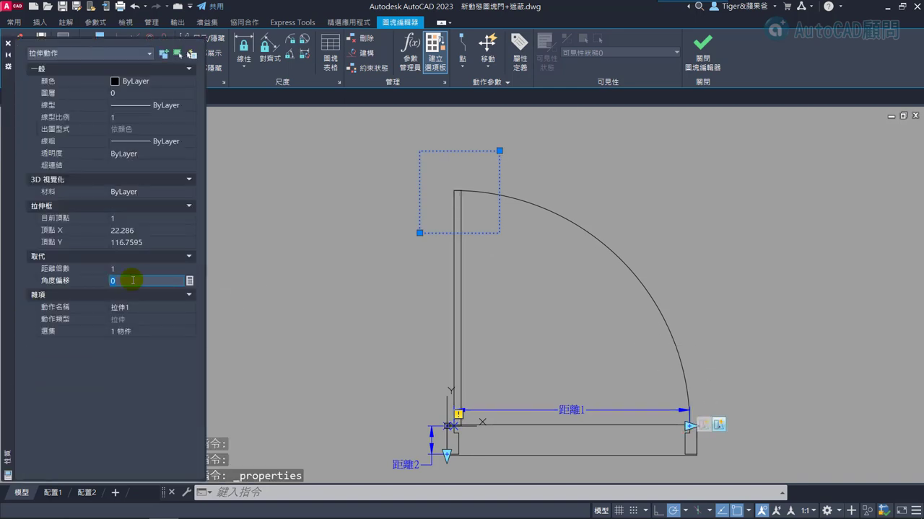
pyautogui.click(8, 43)
pyautogui.press('Escape')
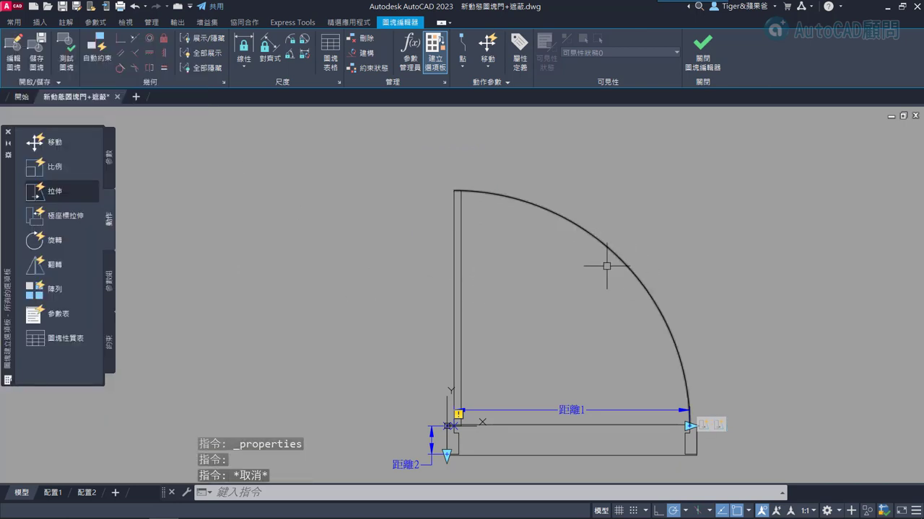
# - Add a scale action based on 距離1 that scales the door's swing arc
pyautogui.click(79, 196)
pyautogui.click(61, 167)
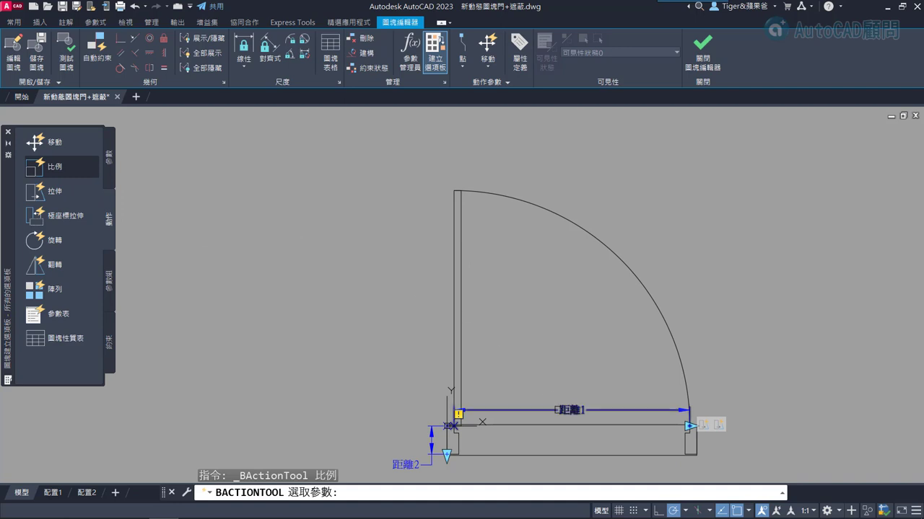
pyautogui.click(557, 410)
pyautogui.click(633, 274)
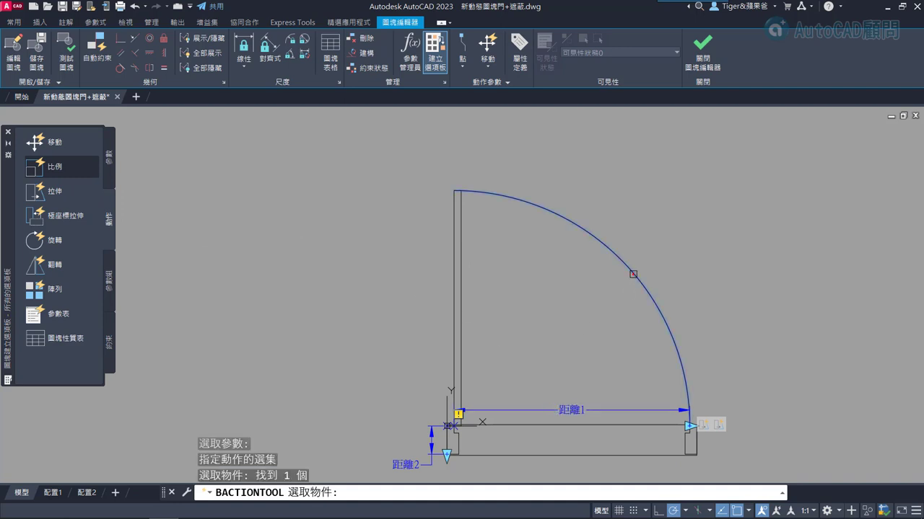
pyautogui.press('Return')
pyautogui.moveTo(580, 376); pyautogui.dragTo(591, 314, button='middle')
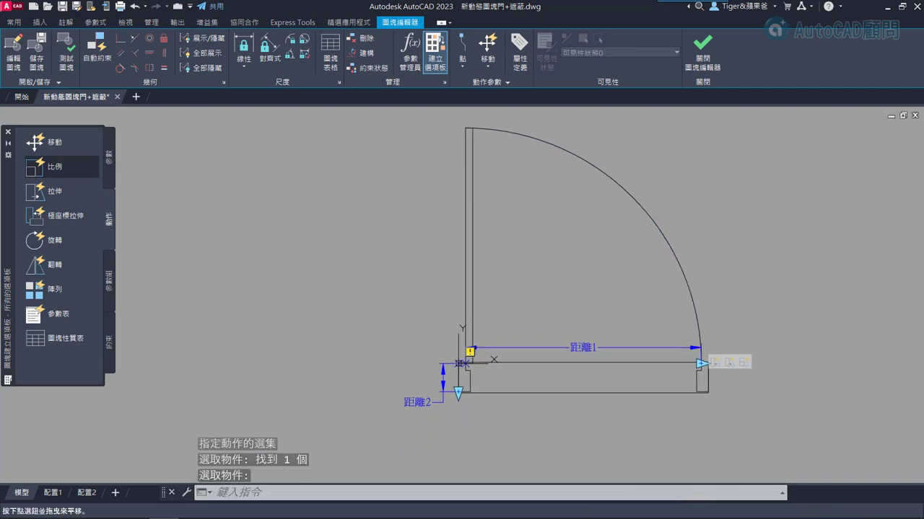
pyautogui.scroll(2, 453, 392)
pyautogui.scroll(2, 453, 393)
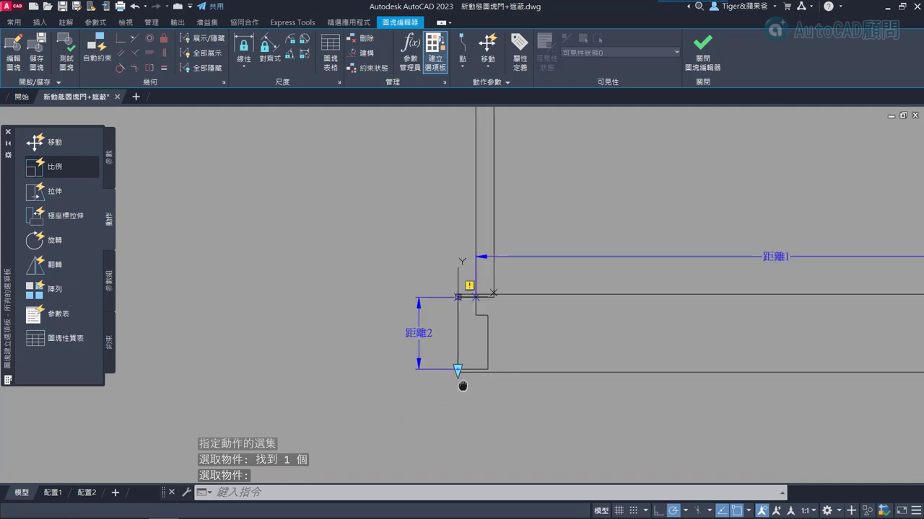
pyautogui.moveTo(463, 386); pyautogui.dragTo(446, 391, button='middle')
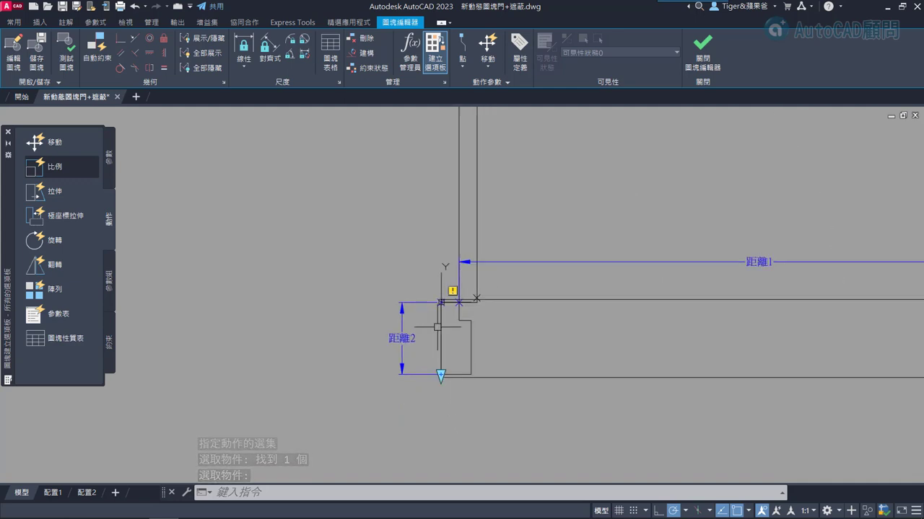
pyautogui.press('Return')
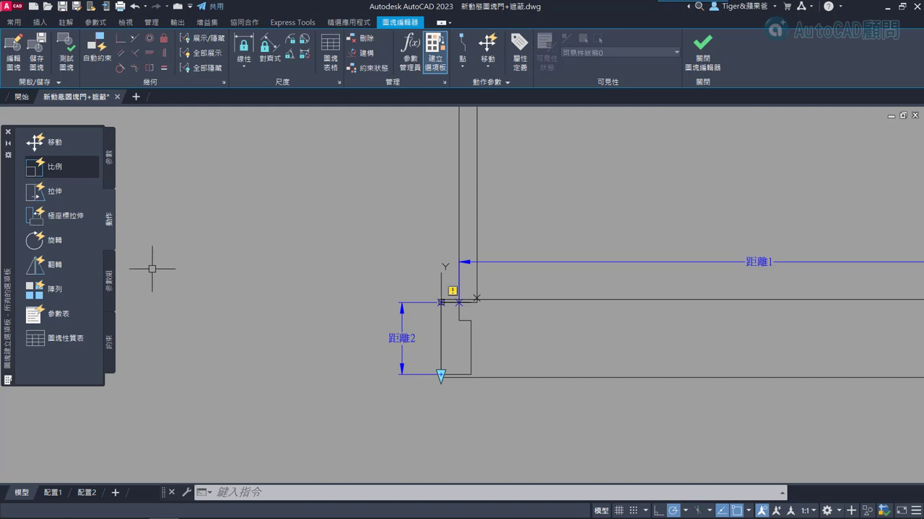
# - Attach a stretch action to 距離2's lower end, moving the door frame and both jambs
pyautogui.click(52, 192)
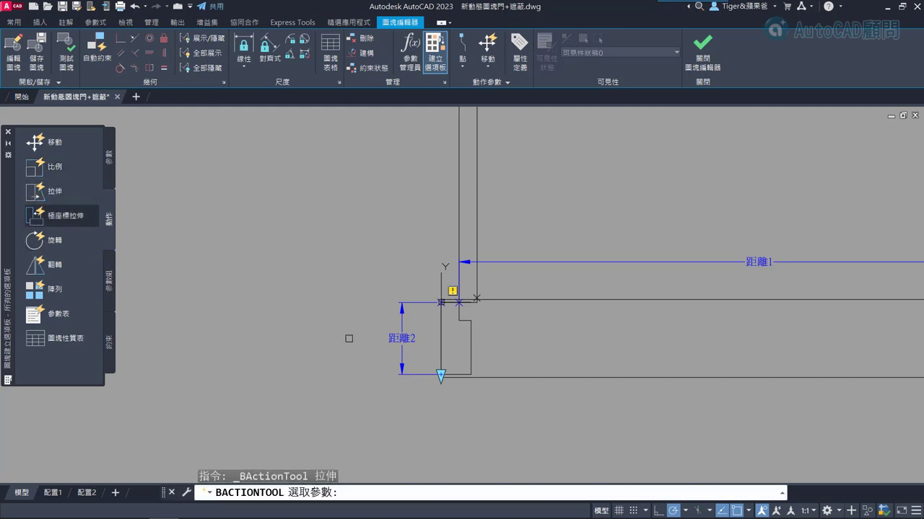
pyautogui.click(391, 335)
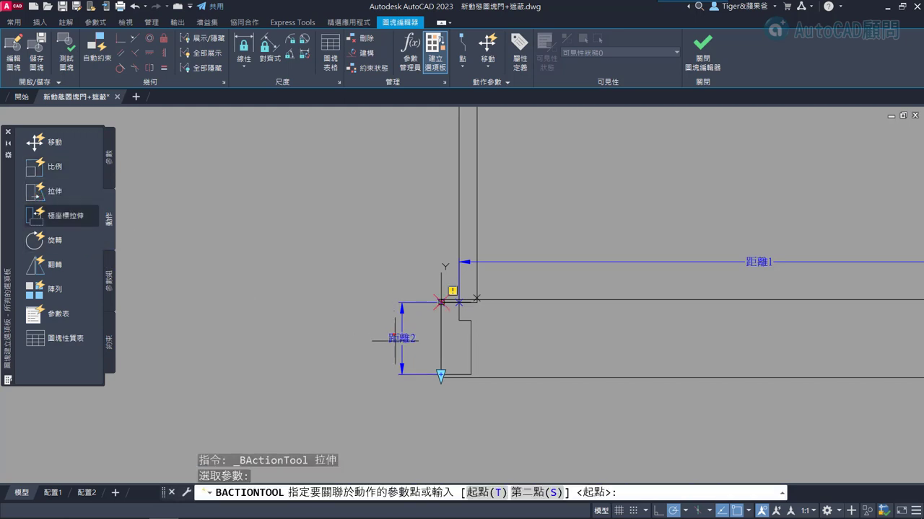
pyautogui.click(441, 374)
pyautogui.scroll(-2, 470, 402)
pyautogui.moveTo(470, 401); pyautogui.dragTo(359, 398, button='middle')
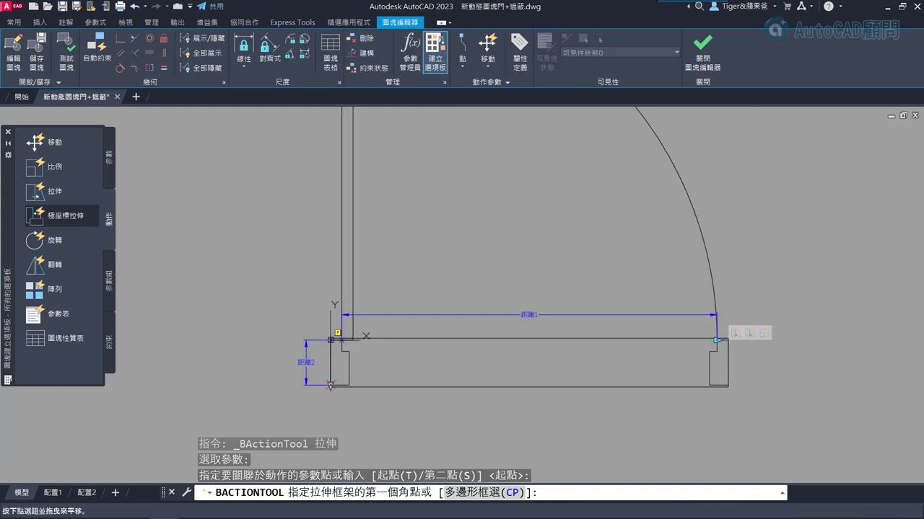
pyautogui.click(782, 450)
pyautogui.click(273, 359)
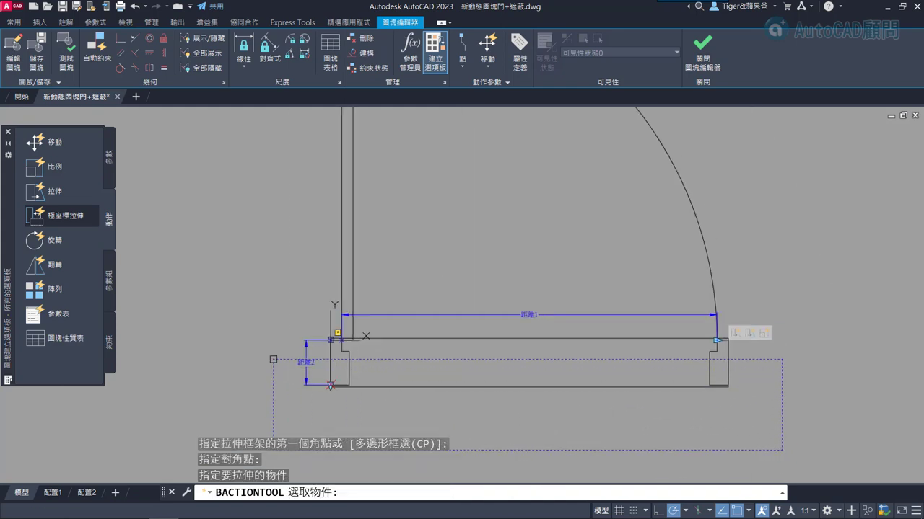
pyautogui.click(364, 387)
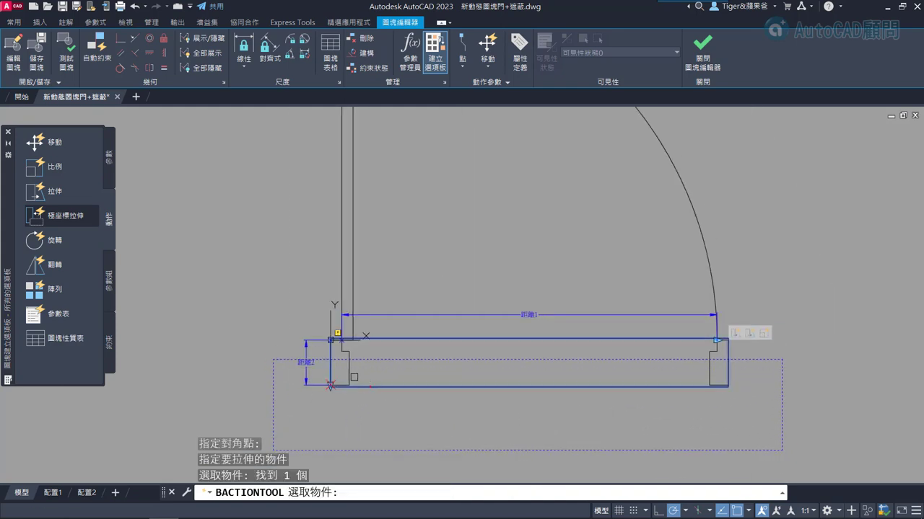
pyautogui.click(352, 378)
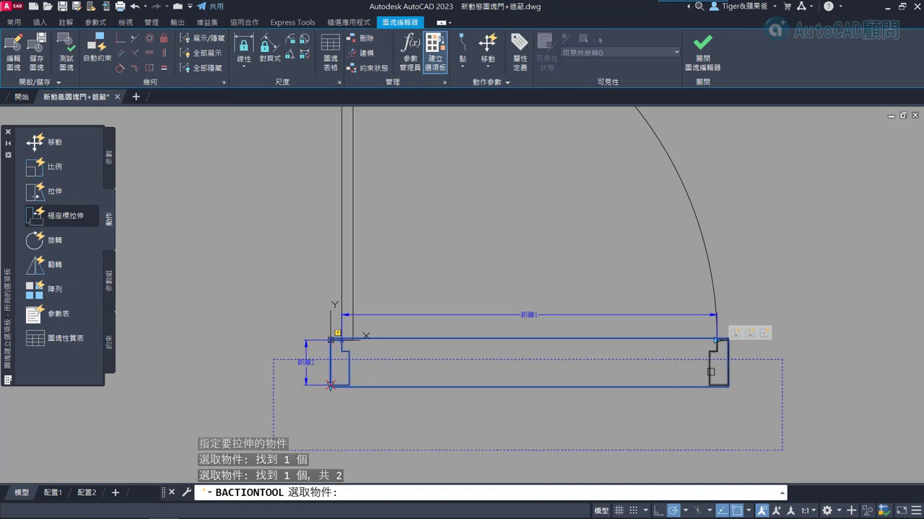
pyautogui.click(711, 371)
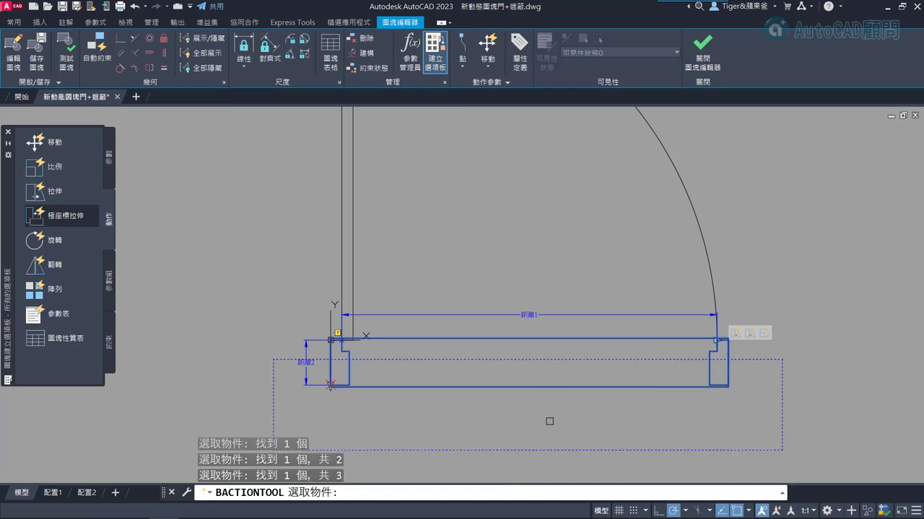
pyautogui.press('Return')
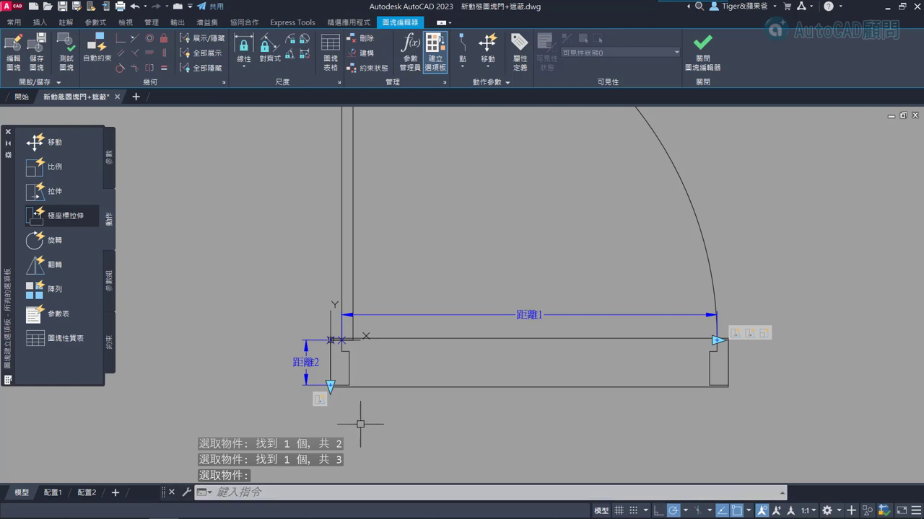
# - Place a perpendicular alignment parameter based at the left jamb corner, aligned along the wall line
pyautogui.click(110, 176)
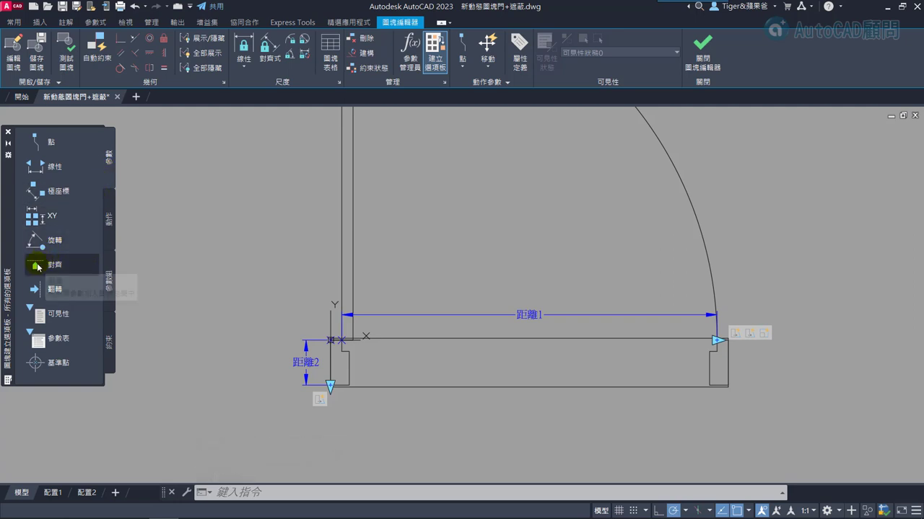
pyautogui.click(54, 265)
pyautogui.scroll(4, 271, 350)
pyautogui.scroll(5, 422, 335)
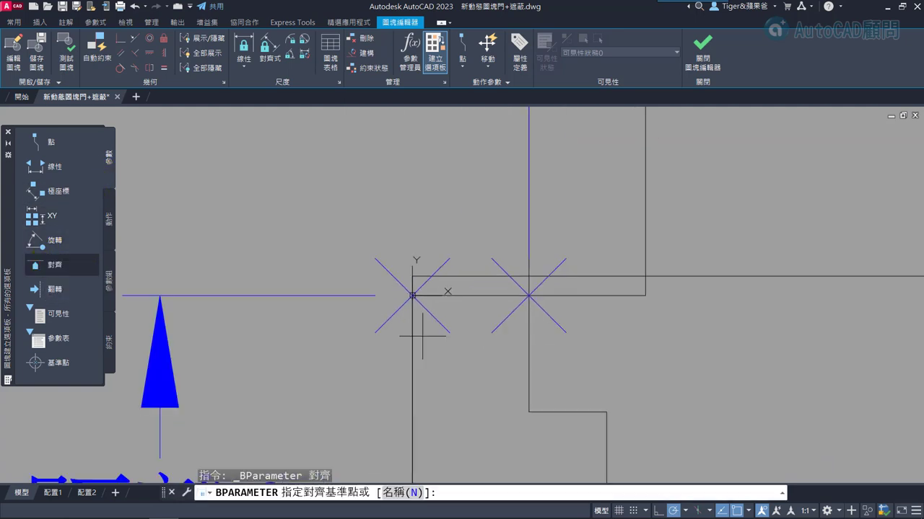
pyautogui.click(412, 295)
pyautogui.scroll(-3, 414, 295)
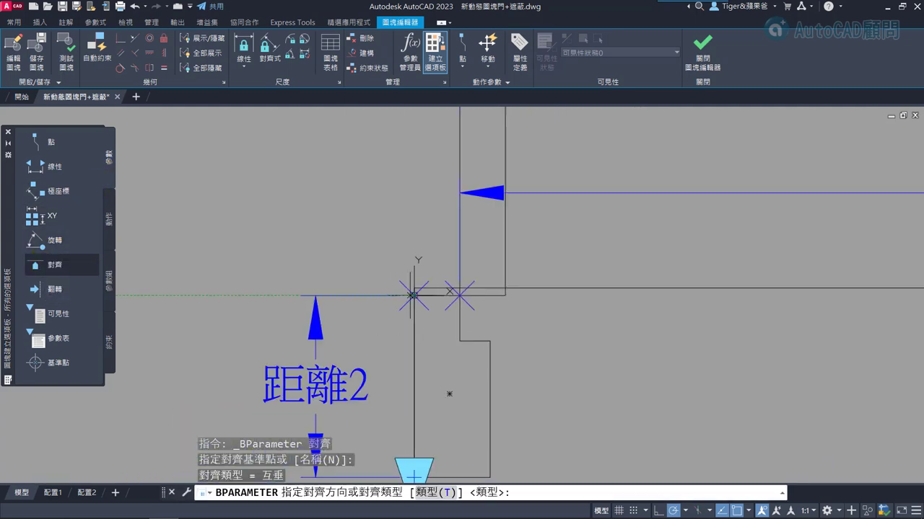
pyautogui.click(241, 295)
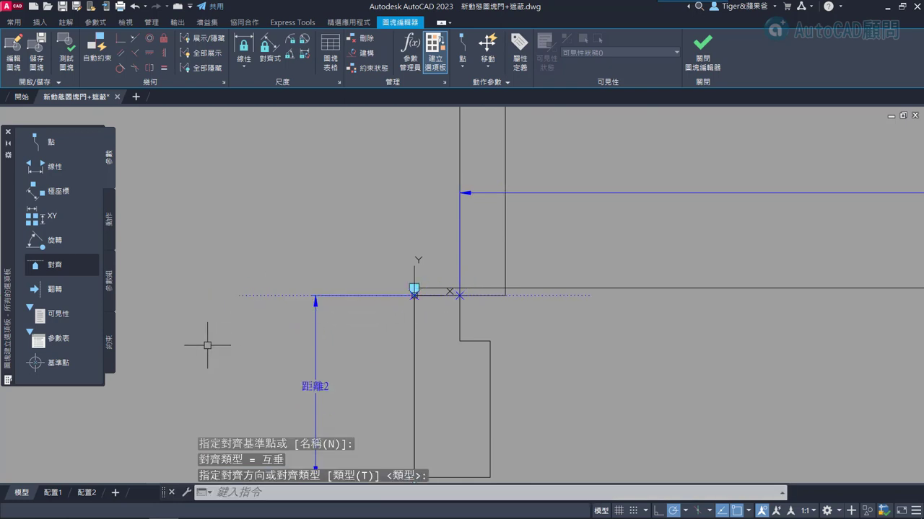
# - Add the flip parameter 翻轉狀態1 with a horizontal reflection line through the left door jamb
pyautogui.click(39, 291)
pyautogui.scroll(-2, 214, 295)
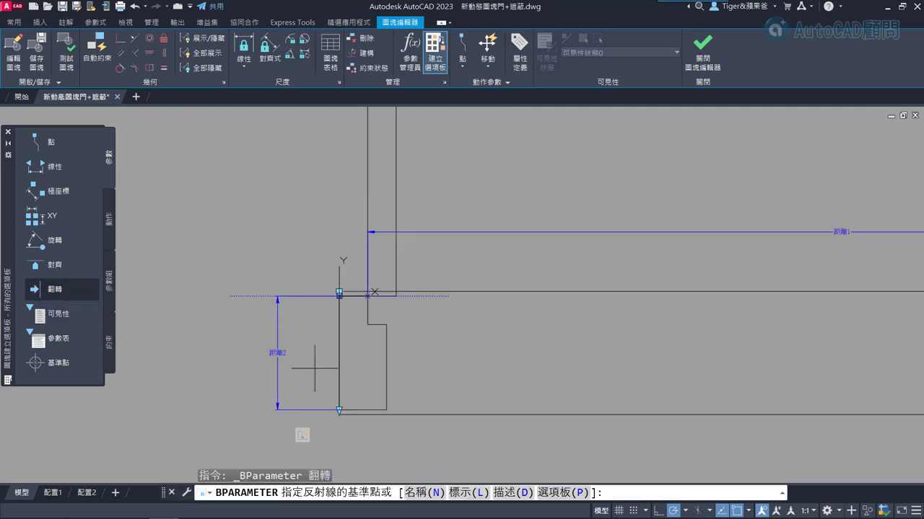
pyautogui.scroll(-1, 416, 397)
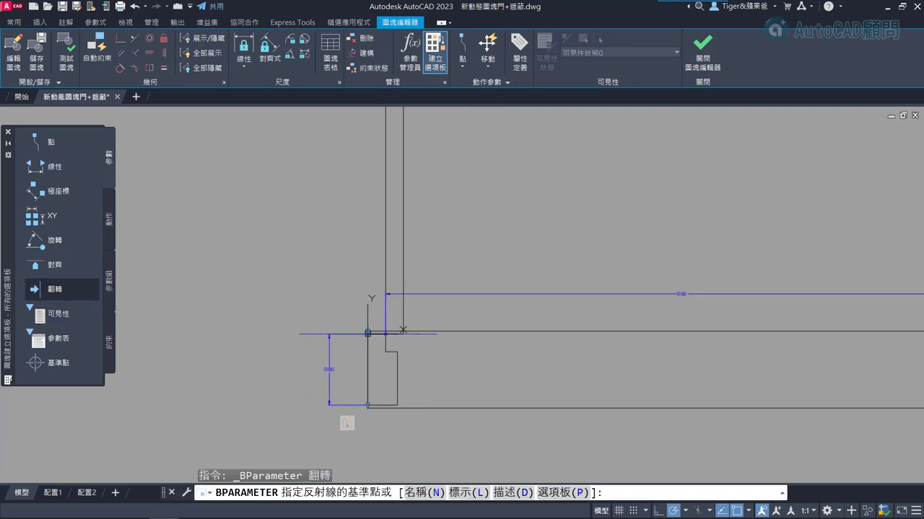
pyautogui.scroll(2, 401, 376)
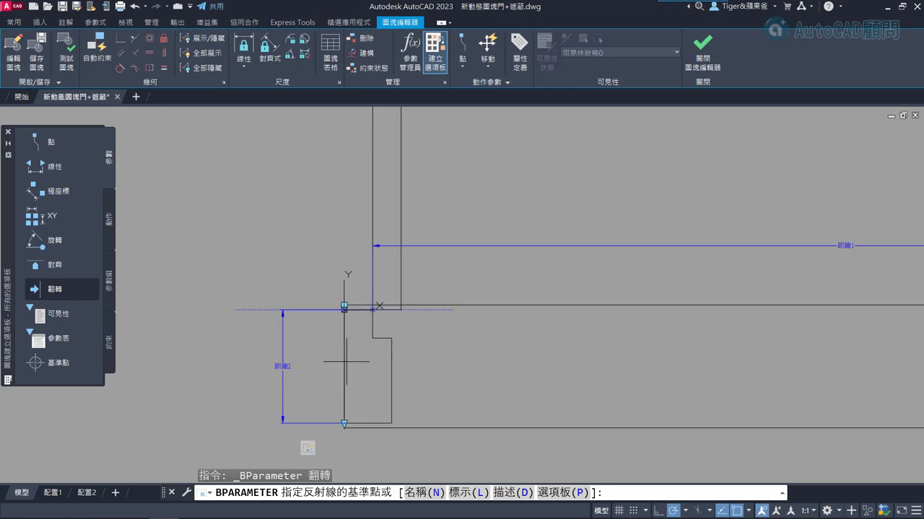
pyautogui.click(425, 367)
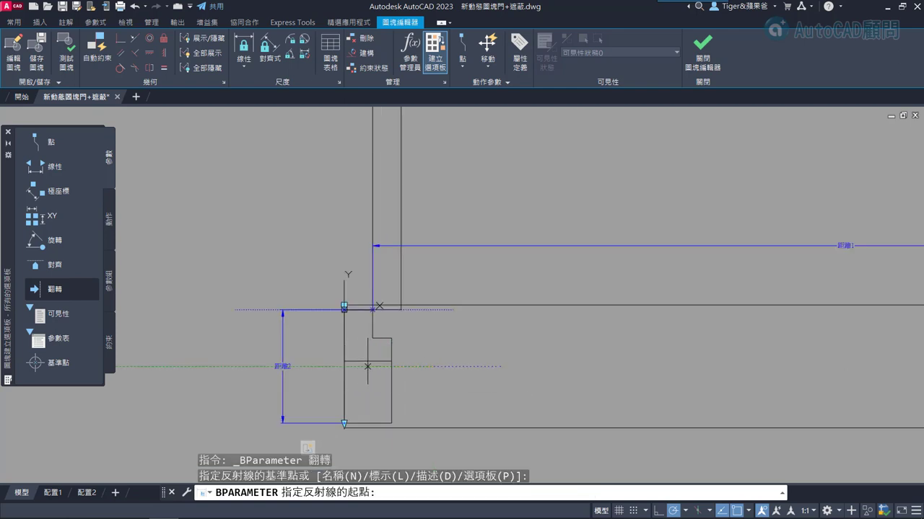
pyautogui.click(402, 366)
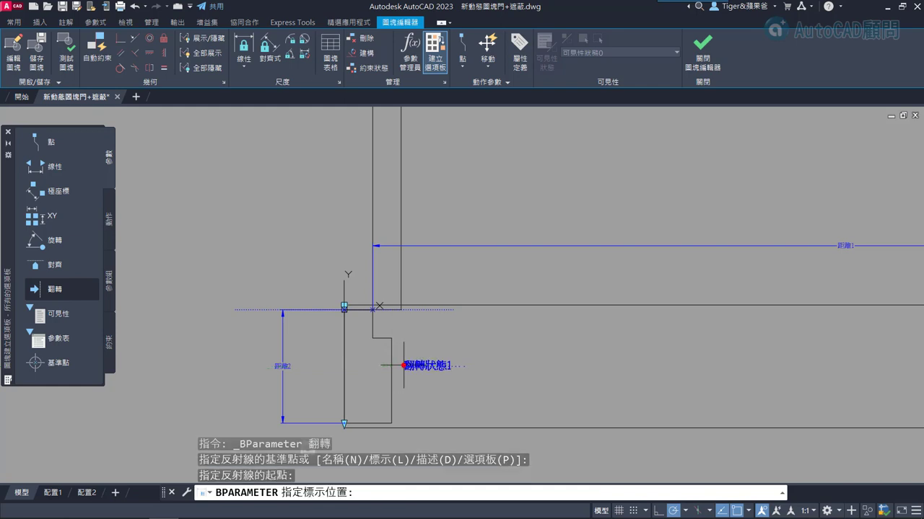
pyautogui.click(474, 388)
pyautogui.moveTo(515, 388); pyautogui.dragTo(487, 327, button='middle')
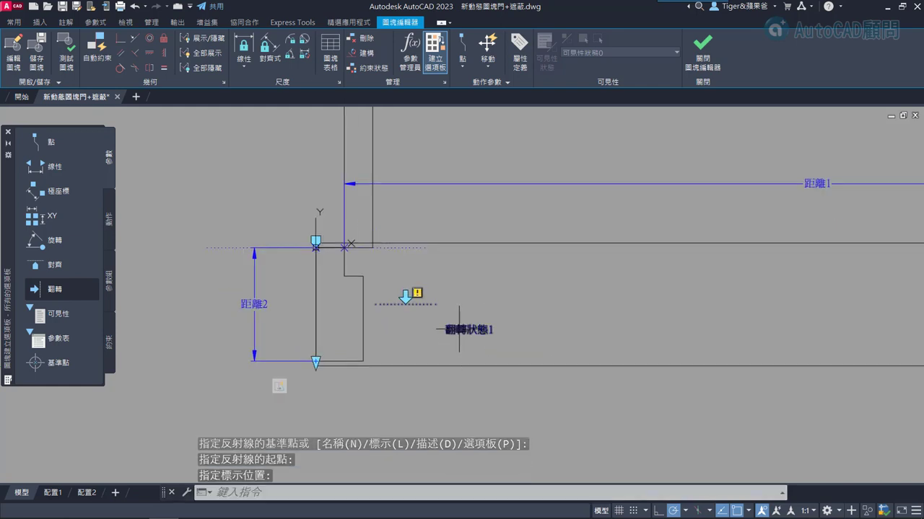
pyautogui.click(111, 226)
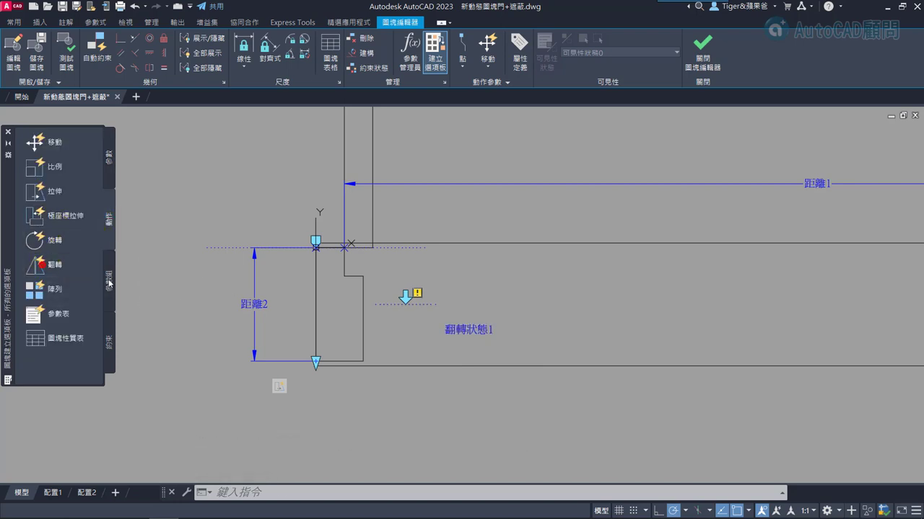
# - Link a flip action to 翻轉狀態1 that mirrors all 17 door block objects
pyautogui.click(52, 265)
pyautogui.click(394, 304)
pyautogui.write('ALL')
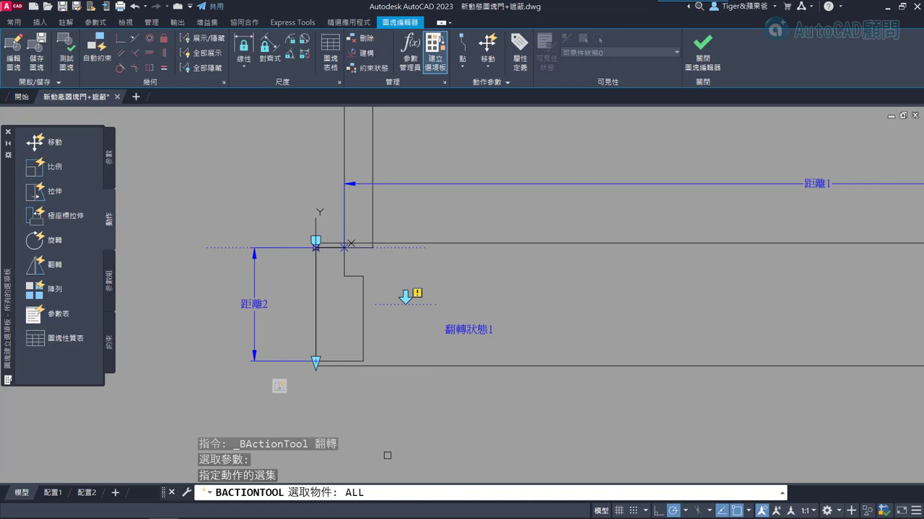
pyautogui.press('Return')
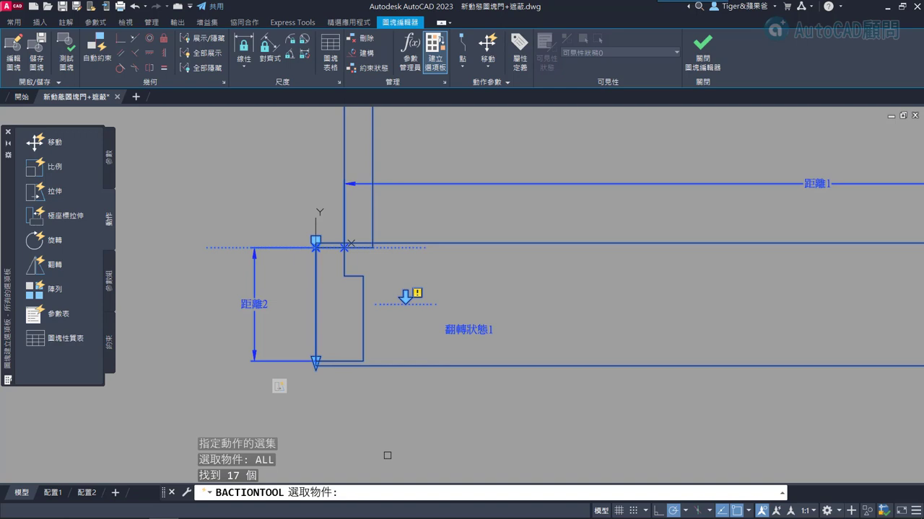
pyautogui.press('Return')
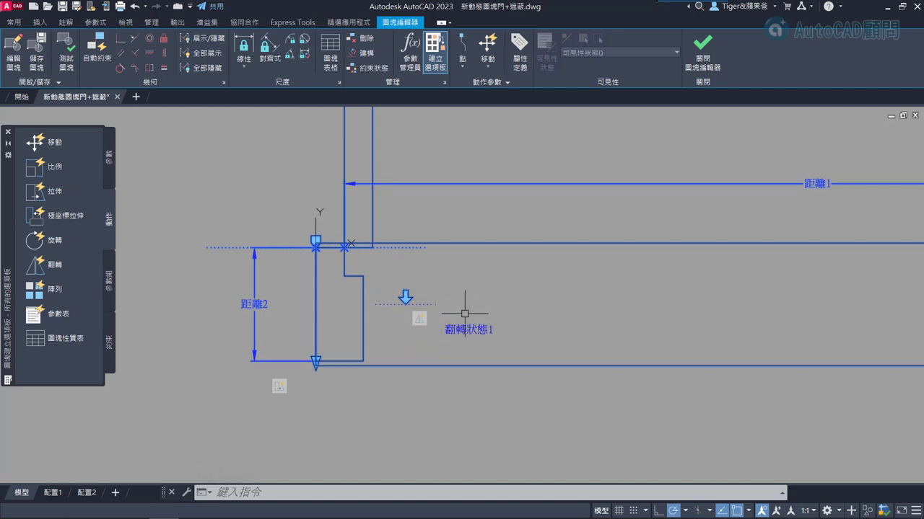
# - Add a move action on 距離2's lower end that moves the flip parameter and its label
pyautogui.click(37, 142)
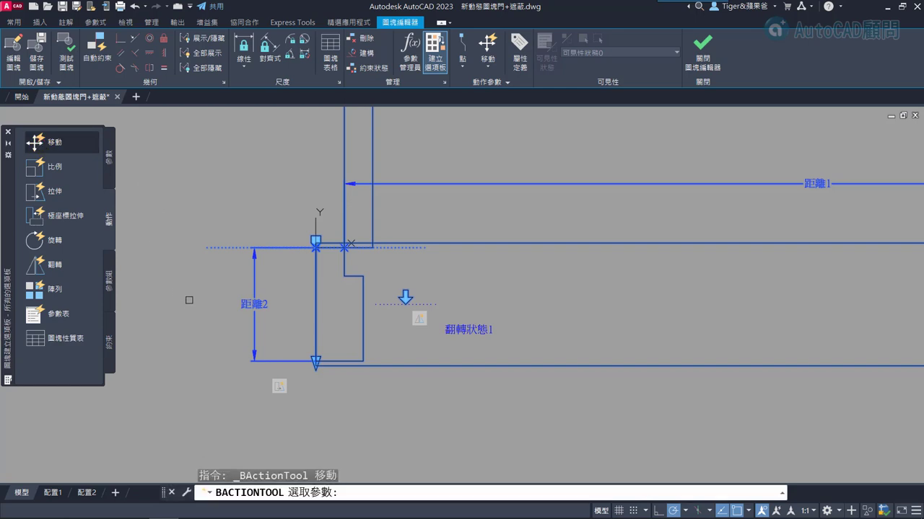
pyautogui.click(254, 338)
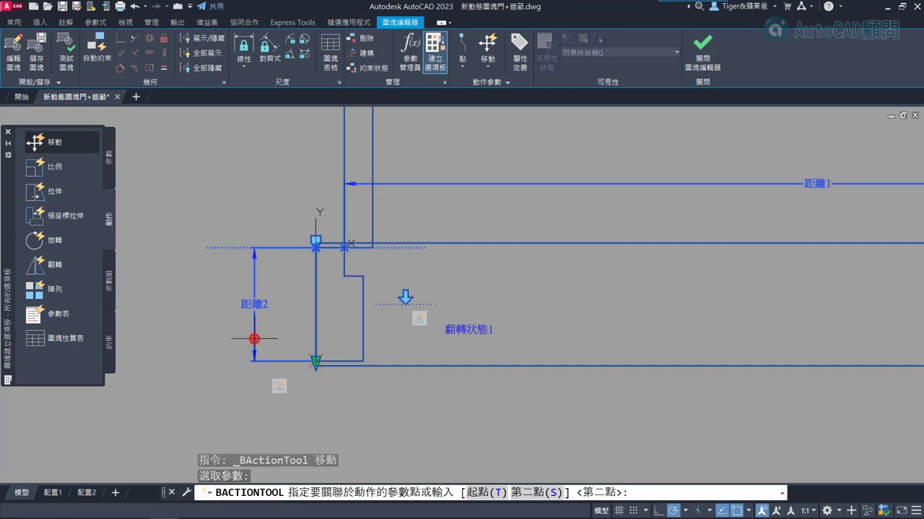
pyautogui.click(315, 360)
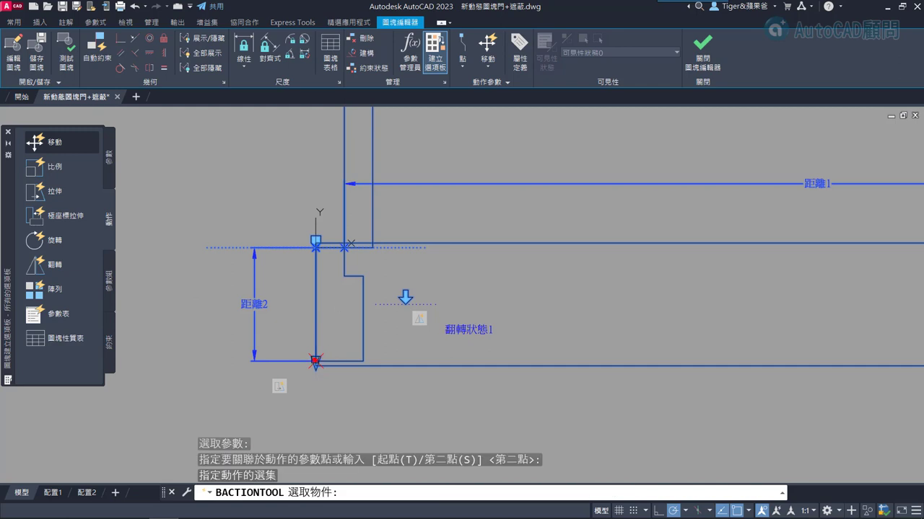
pyautogui.click(473, 351)
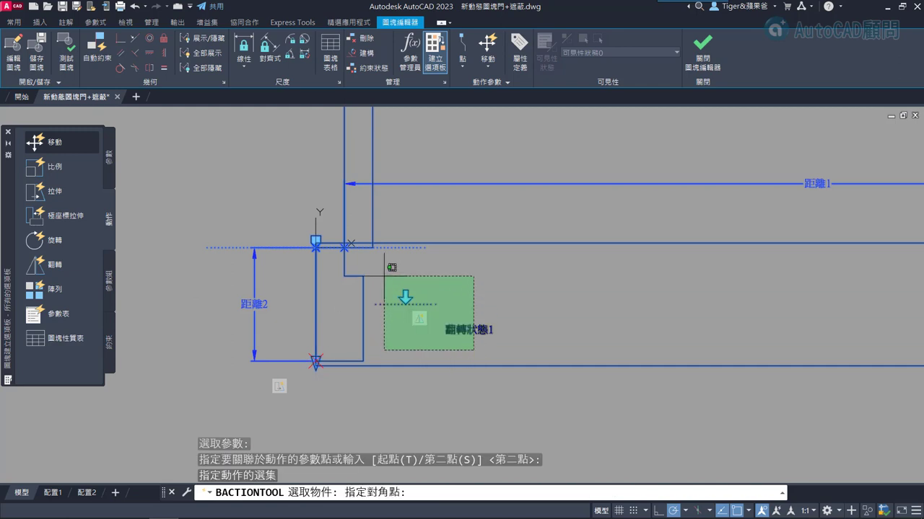
pyautogui.click(384, 276)
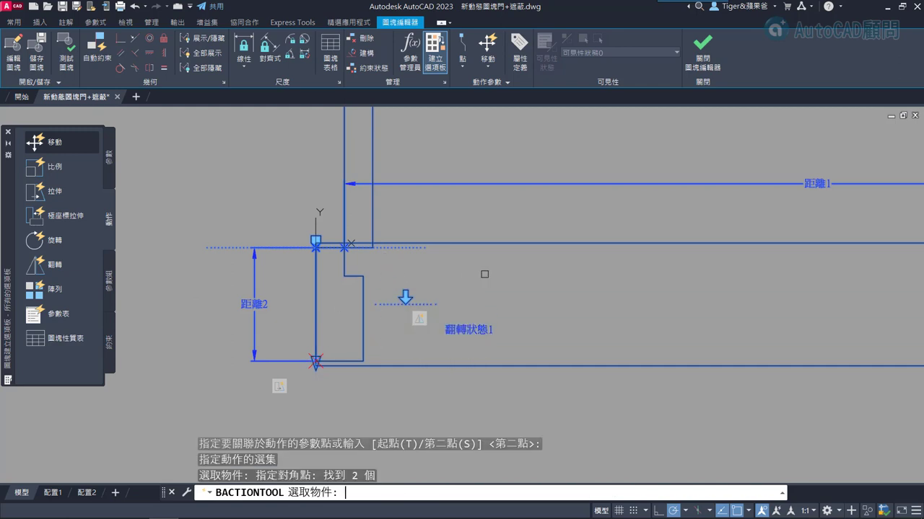
pyautogui.press('Return')
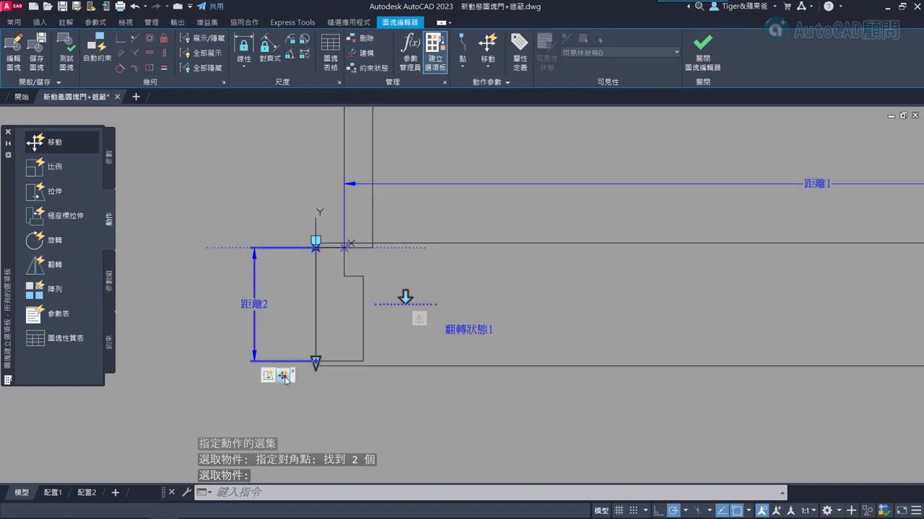
# - Set the move action's distance multiplier to 0.5
pyautogui.doubleClick(284, 376)
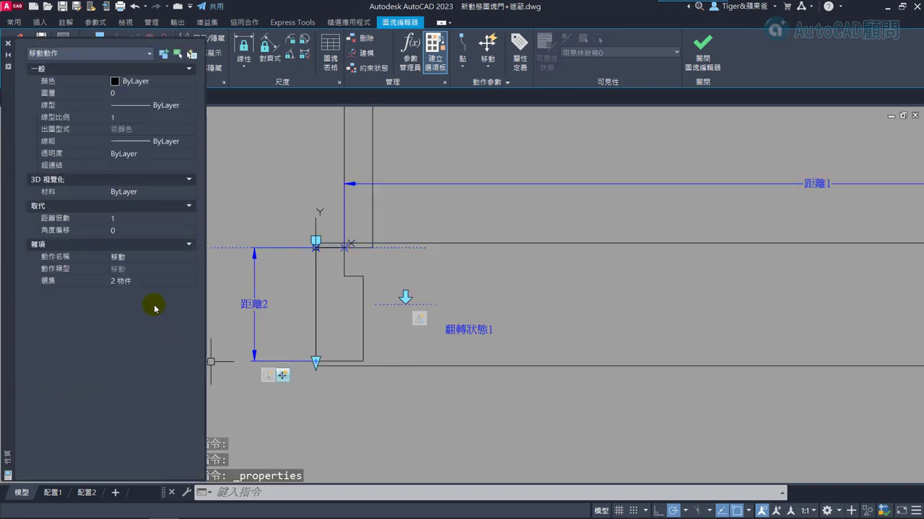
pyautogui.click(141, 219)
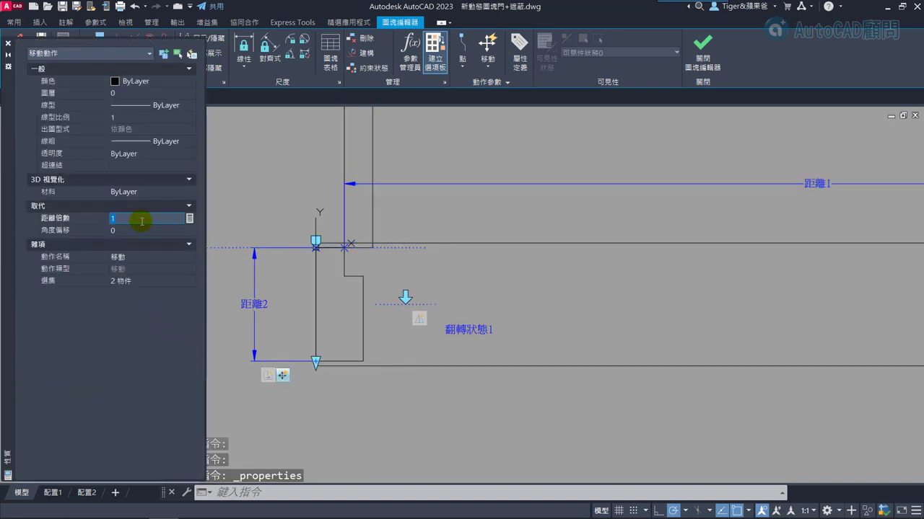
pyautogui.write('0.5')
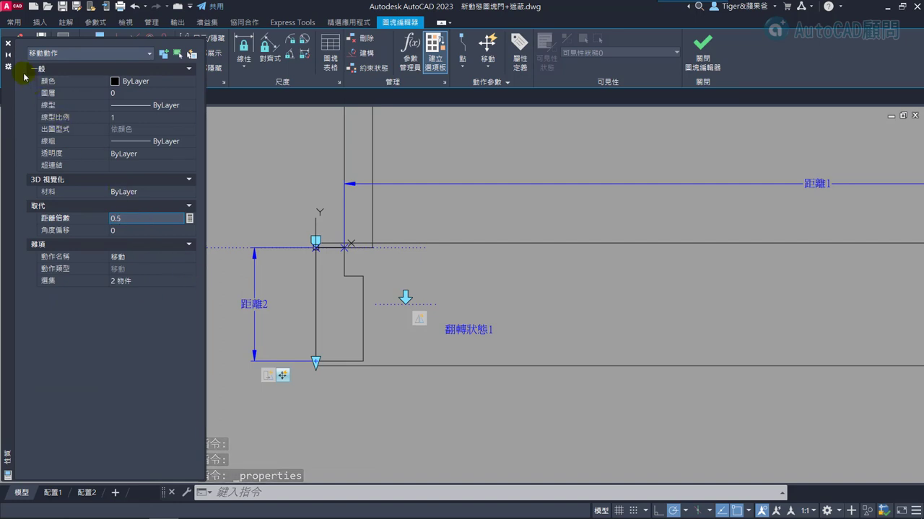
pyautogui.click(9, 44)
pyautogui.scroll(-3, 498, 443)
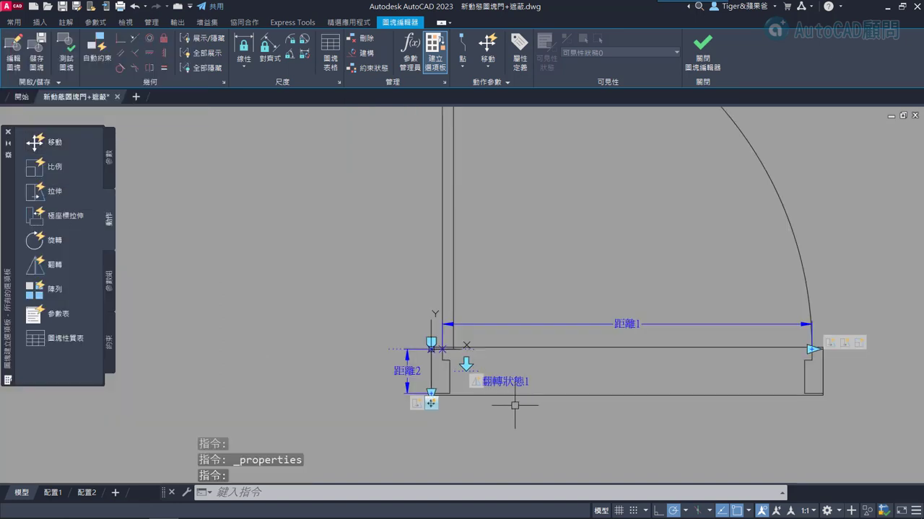
pyautogui.moveTo(511, 384); pyautogui.dragTo(495, 386, button='middle')
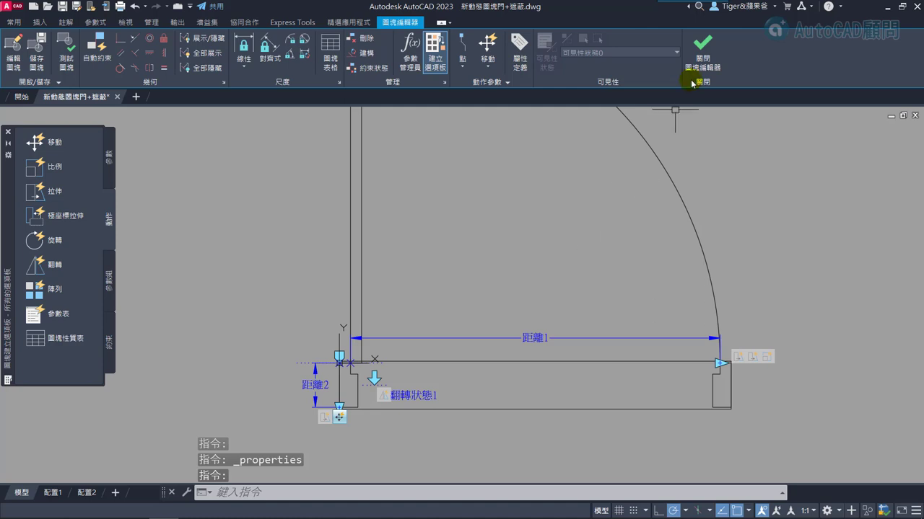
# - Save the 動態門 block changes and insert the door into the straight wall
pyautogui.click(702, 58)
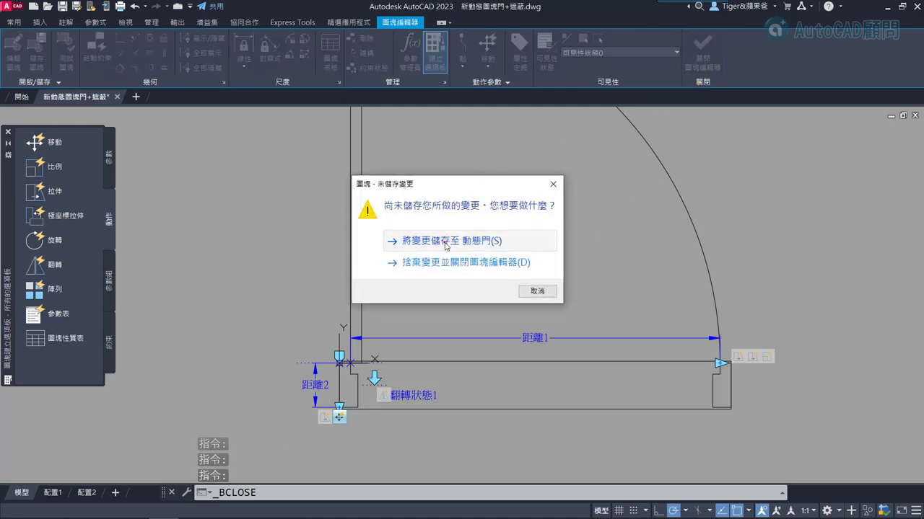
pyautogui.click(433, 239)
pyautogui.moveTo(662, 256); pyautogui.dragTo(447, 265, button='middle')
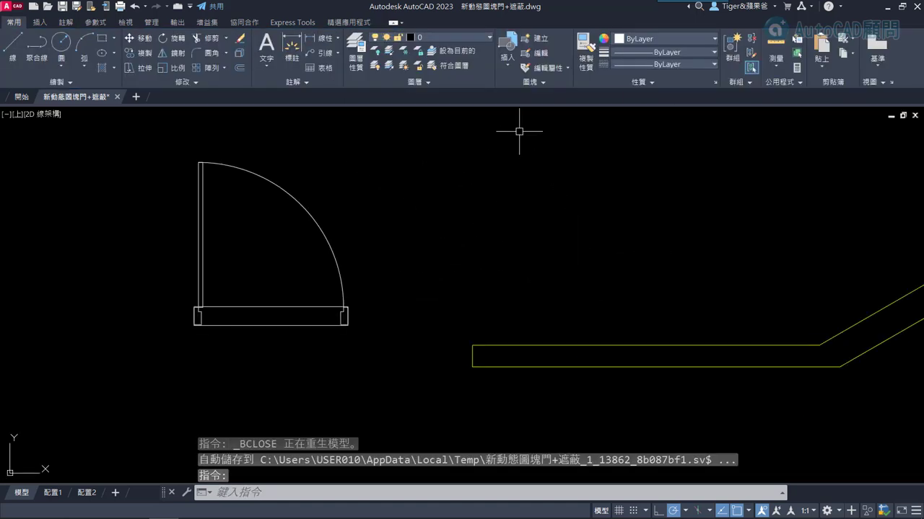
pyautogui.click(510, 70)
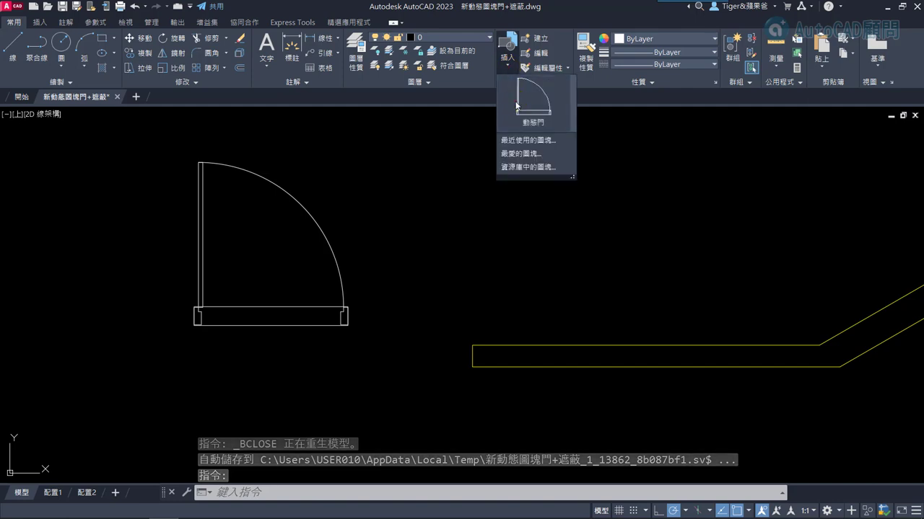
pyautogui.click(532, 93)
pyautogui.moveTo(605, 282); pyautogui.dragTo(411, 234, button='middle')
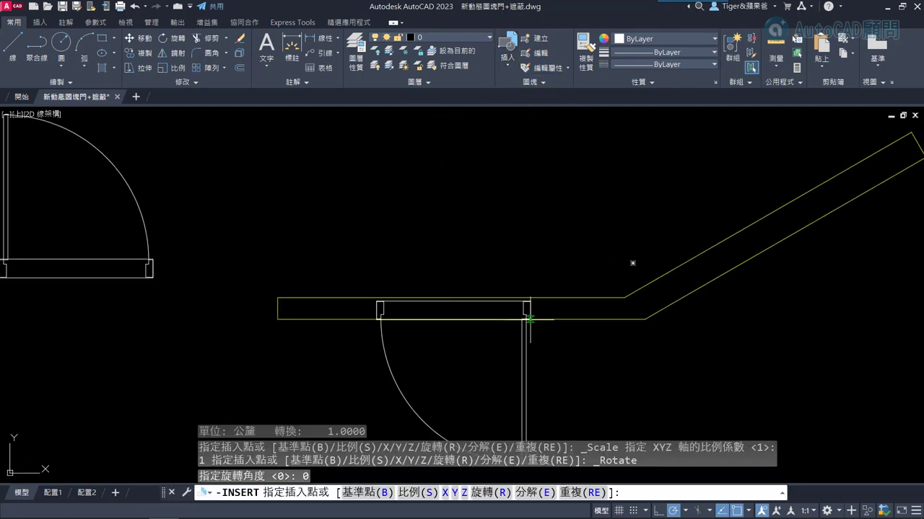
pyautogui.click(529, 319)
# - Stretch the door's thickness grip out to the straight wall's outer line
pyautogui.scroll(2, 529, 316)
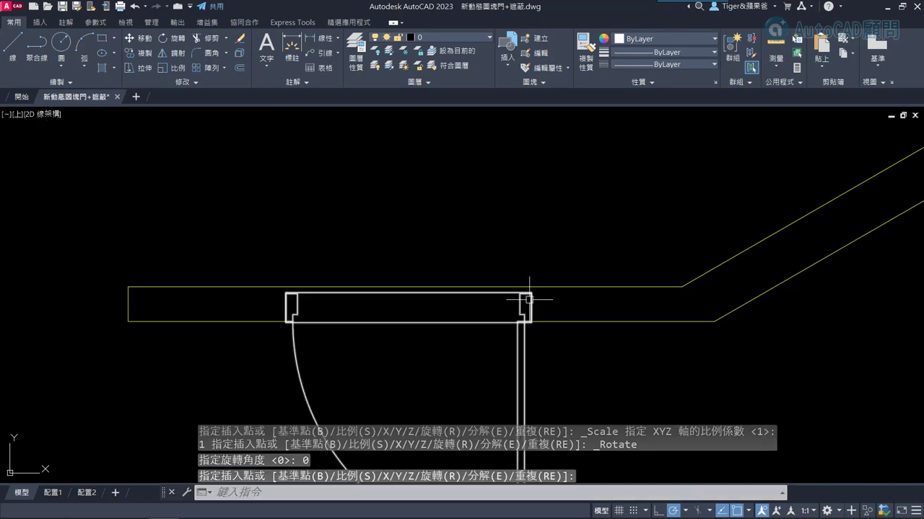
pyautogui.click(530, 299)
pyautogui.scroll(1, 530, 295)
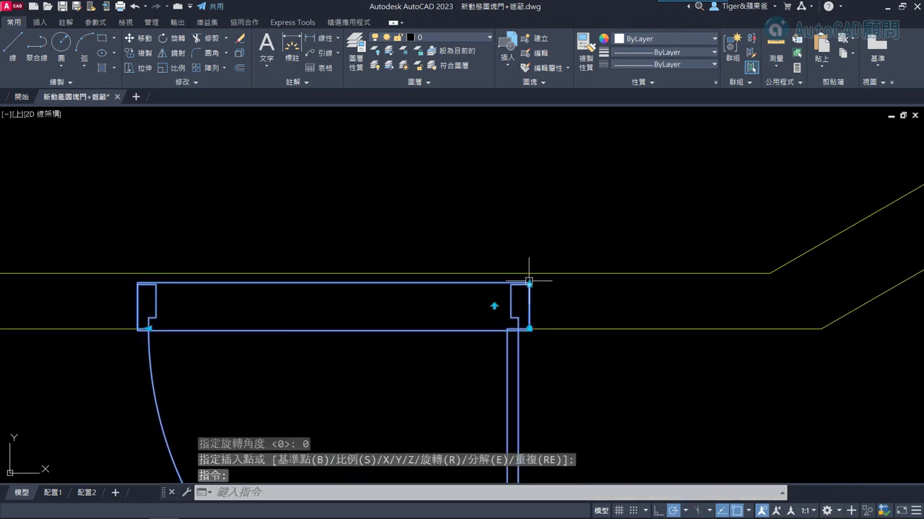
pyautogui.click(530, 283)
pyautogui.click(529, 280)
pyautogui.click(529, 273)
pyautogui.press('Escape')
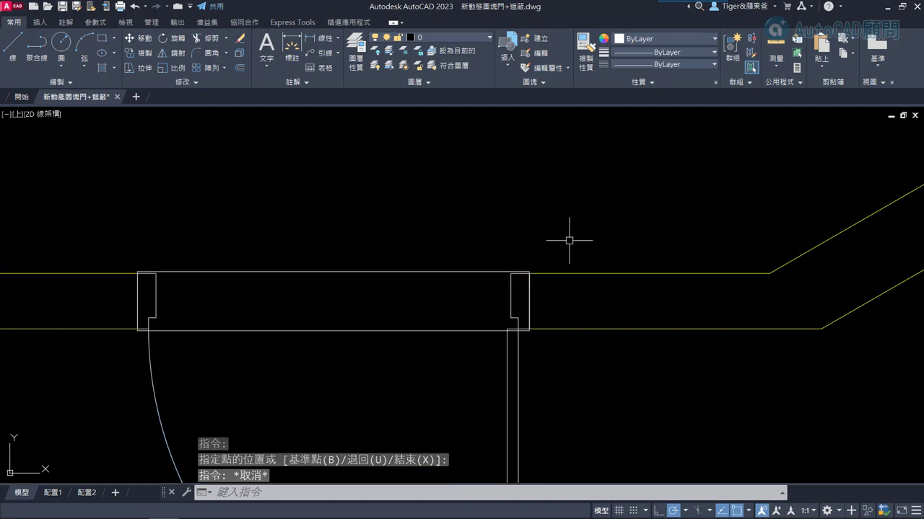
# - Stretch the door's width grip to set its new opening width
pyautogui.scroll(-1, 466, 309)
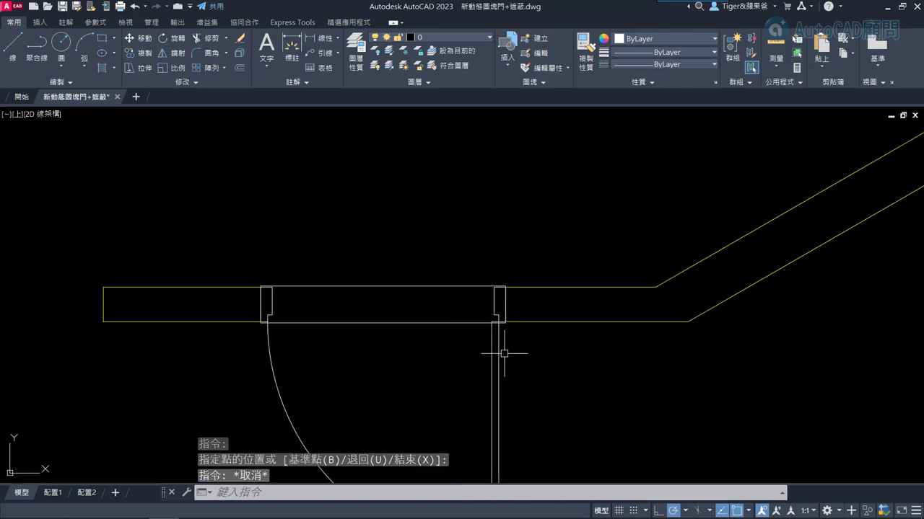
pyautogui.click(495, 351)
pyautogui.scroll(-1, 412, 349)
pyautogui.click(320, 330)
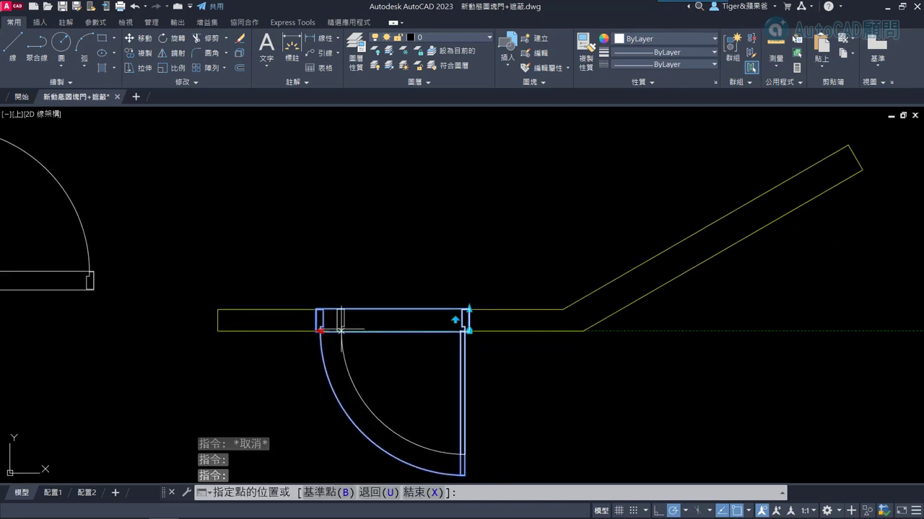
pyautogui.click(454, 320)
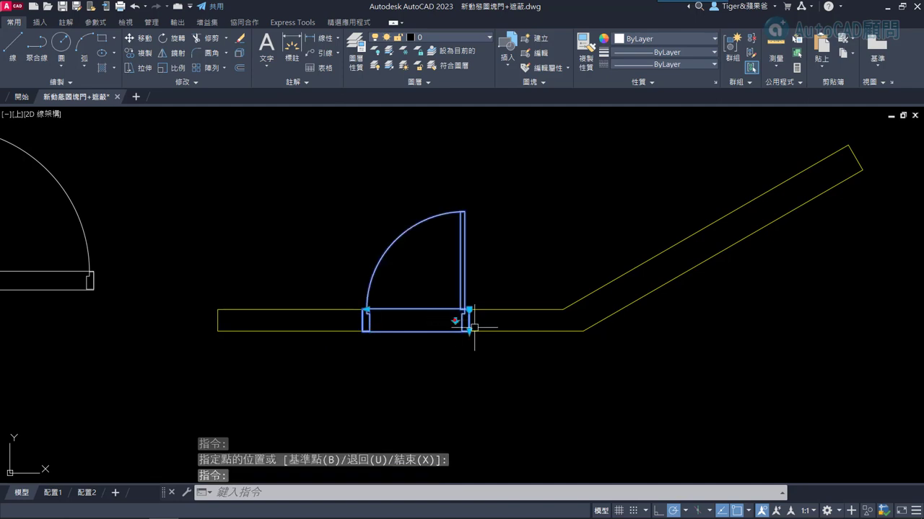
pyautogui.press('Escape')
pyautogui.moveTo(538, 330); pyautogui.dragTo(392, 369, button='middle')
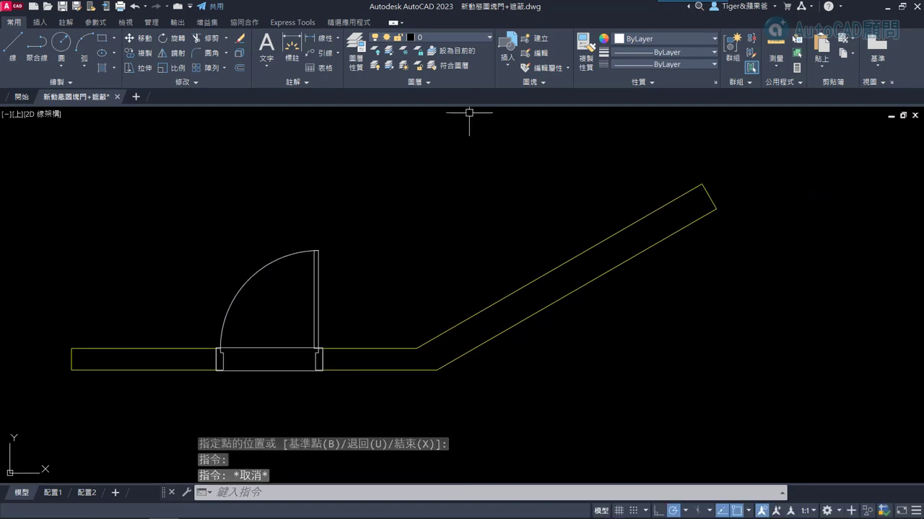
pyautogui.click(507, 67)
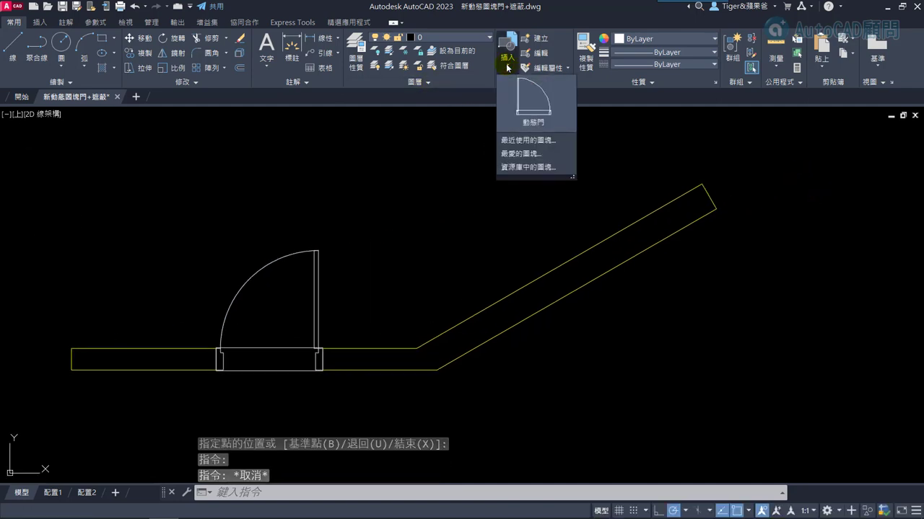
# - Insert a second 動態門 door into the angled wall, matching its thickness and setting its width
pyautogui.click(533, 98)
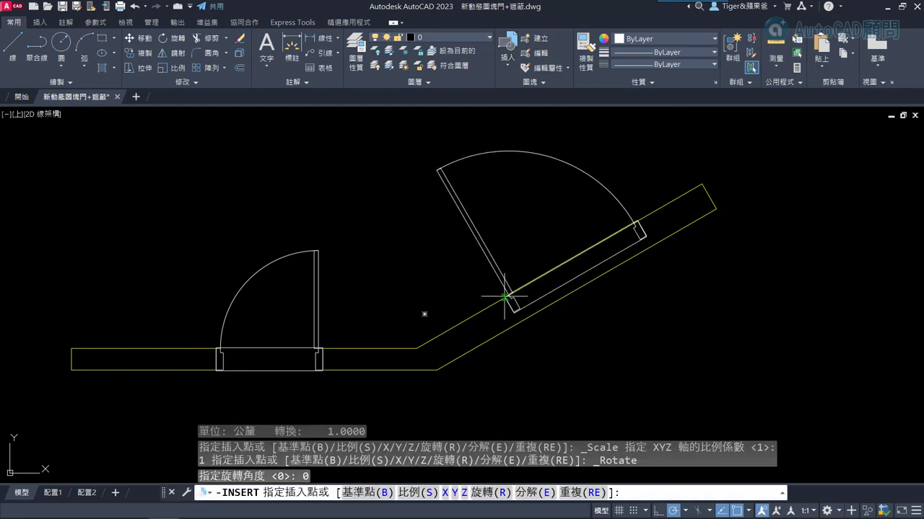
pyautogui.scroll(2, 505, 303)
pyautogui.click(503, 312)
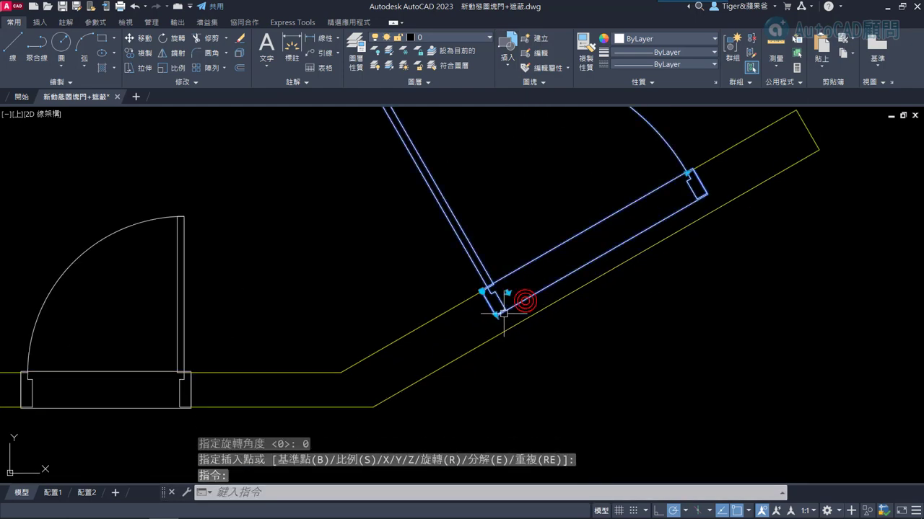
pyautogui.click(496, 314)
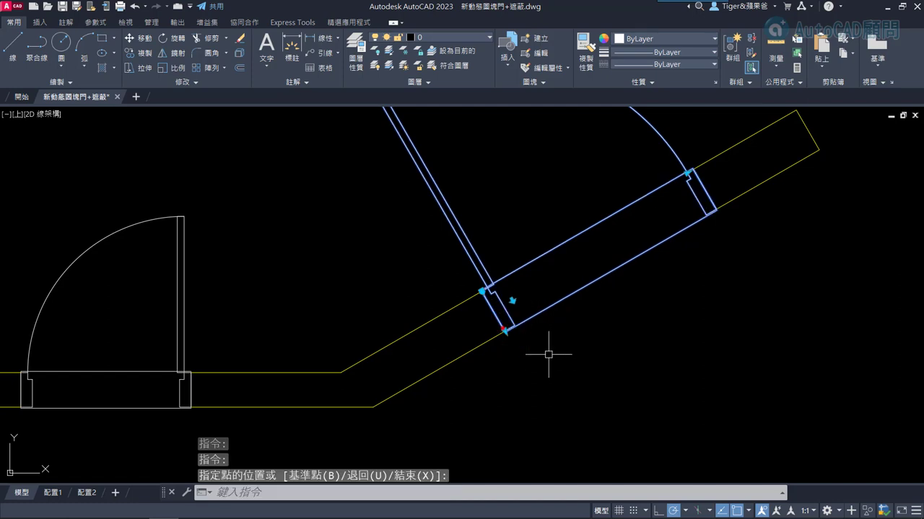
pyautogui.click(687, 173)
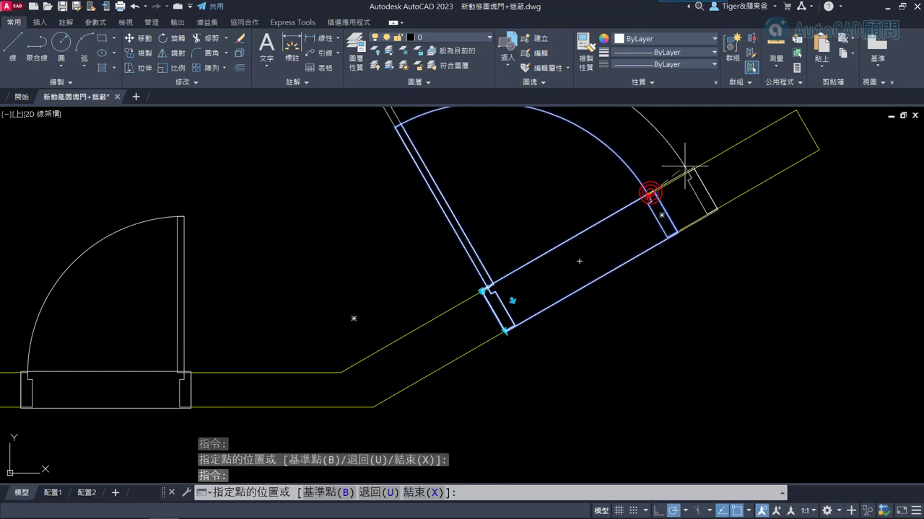
pyautogui.click(684, 166)
pyautogui.press('Escape')
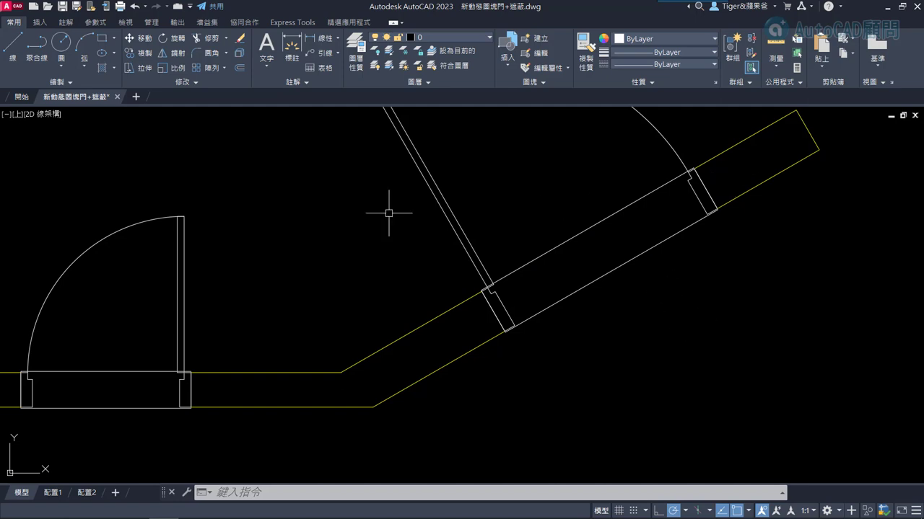
# - Reopen the 動態門 block in the Block Editor with BE and select its wipeout
pyautogui.write('BE')
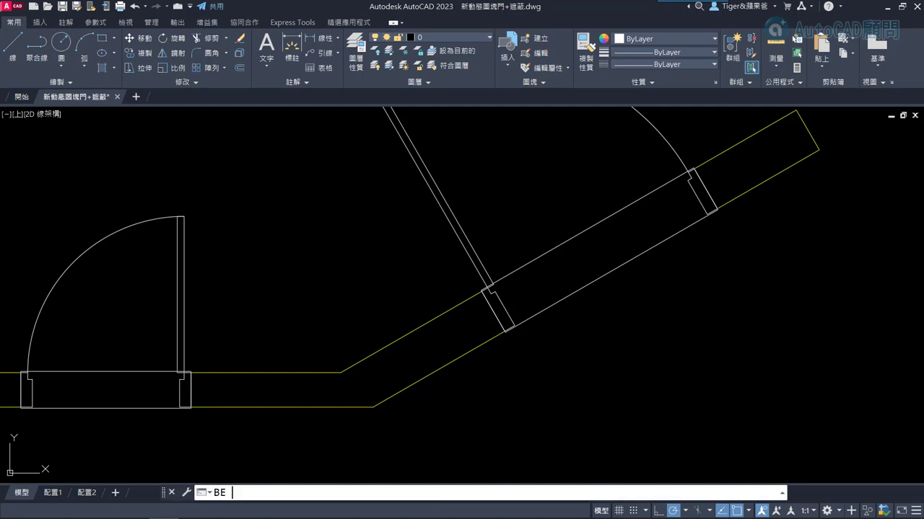
pyautogui.press('Return')
pyautogui.click(363, 225)
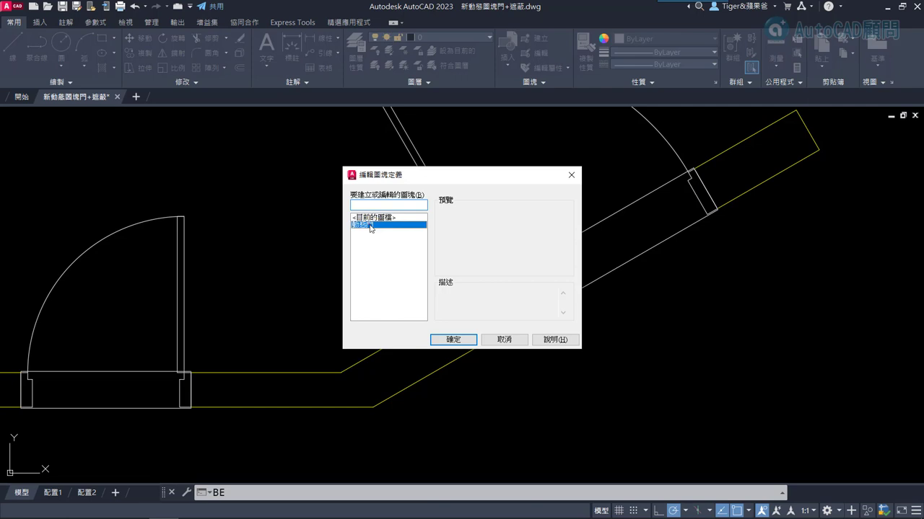
pyautogui.click(453, 340)
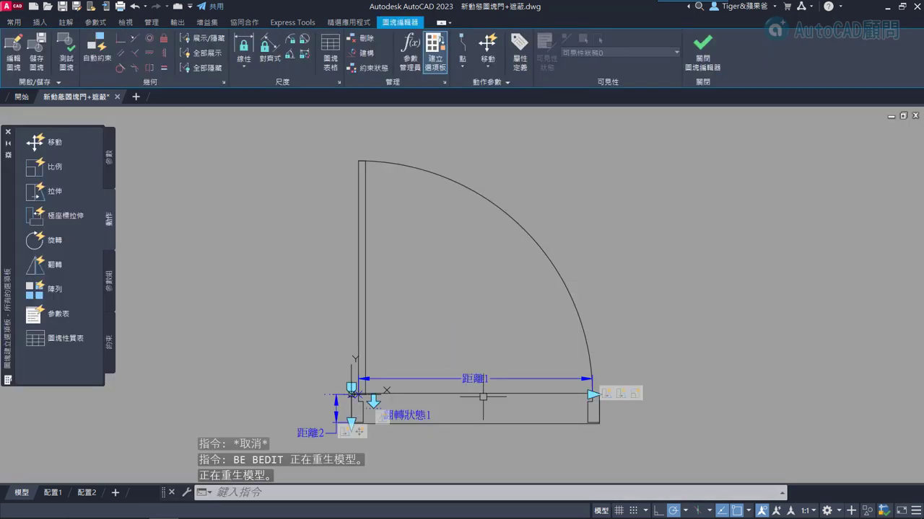
pyautogui.moveTo(483, 397); pyautogui.dragTo(485, 318, button='middle')
pyautogui.click(503, 333)
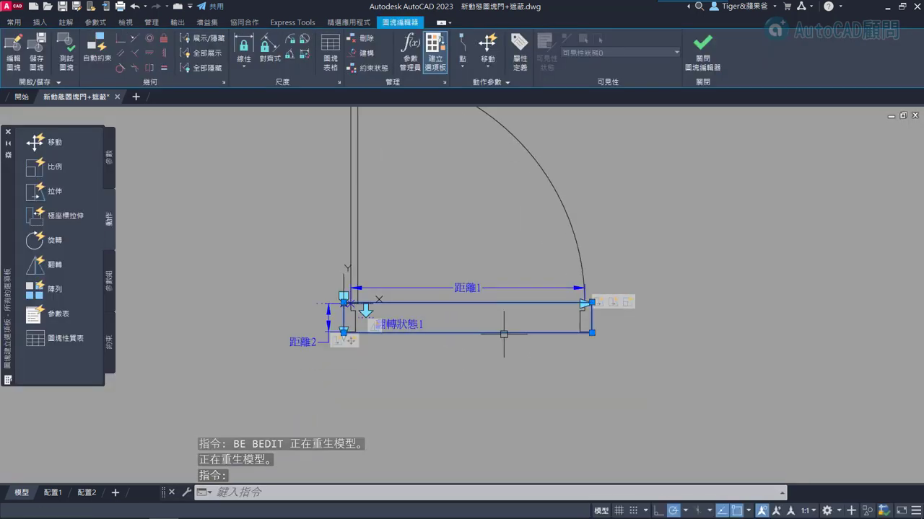
pyautogui.hotkey('ctrl', '1')
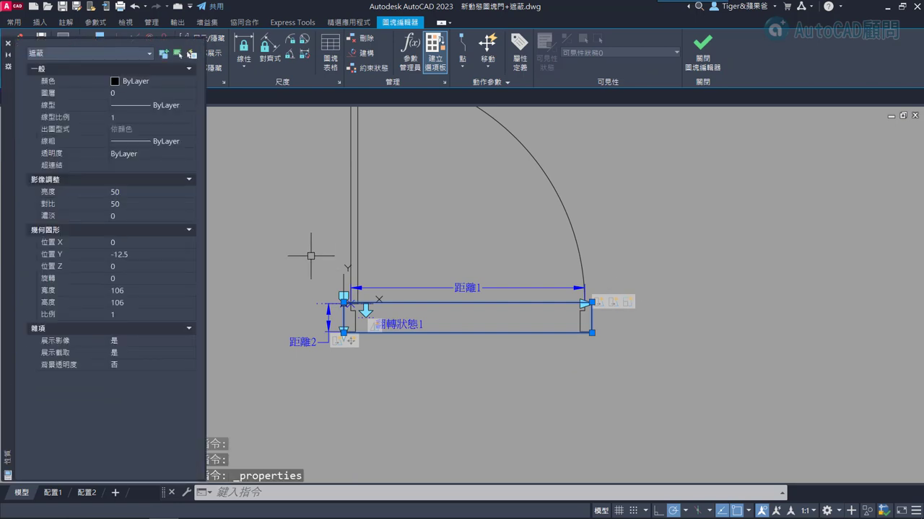
# - Set the wipeout's colour to true colour RGB 0,0,0
pyautogui.click(166, 81)
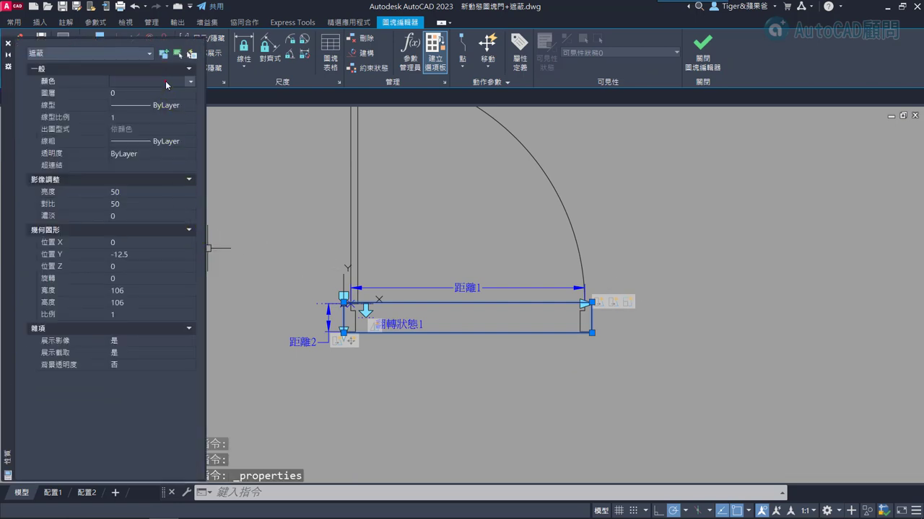
pyautogui.click(166, 82)
pyautogui.scroll(-2, 177, 137)
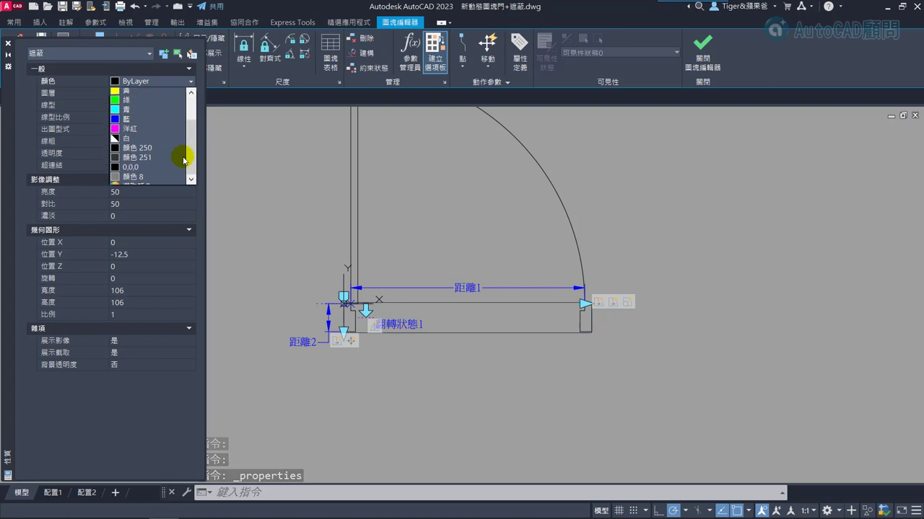
pyautogui.scroll(-1, 180, 154)
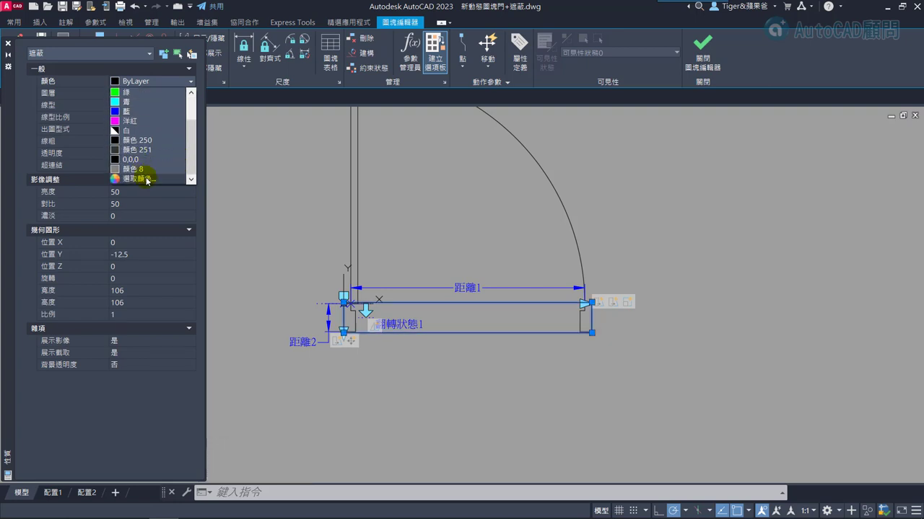
pyautogui.click(141, 178)
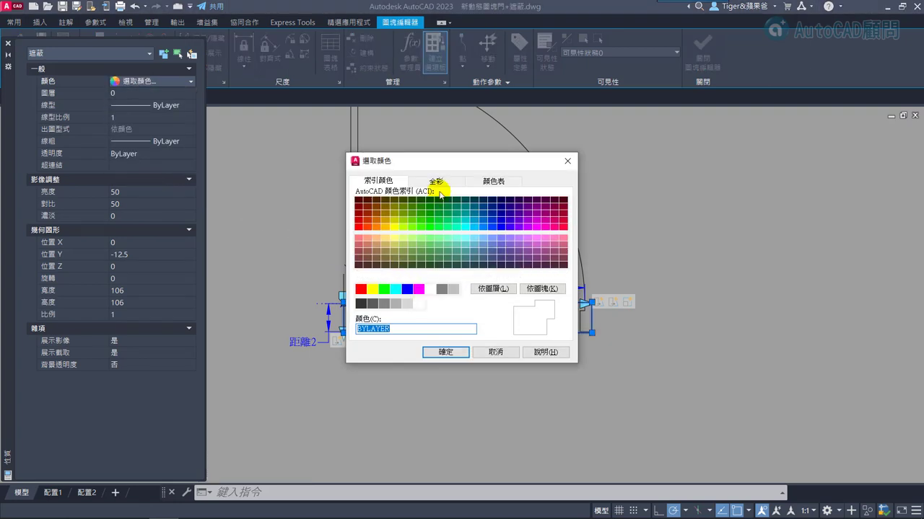
pyautogui.click(436, 181)
pyautogui.write('0,0,0')
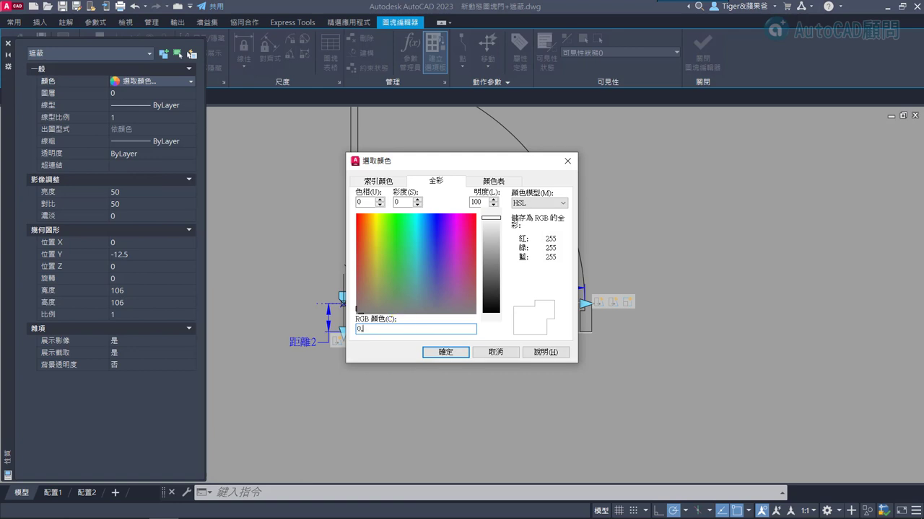
pyautogui.click(445, 352)
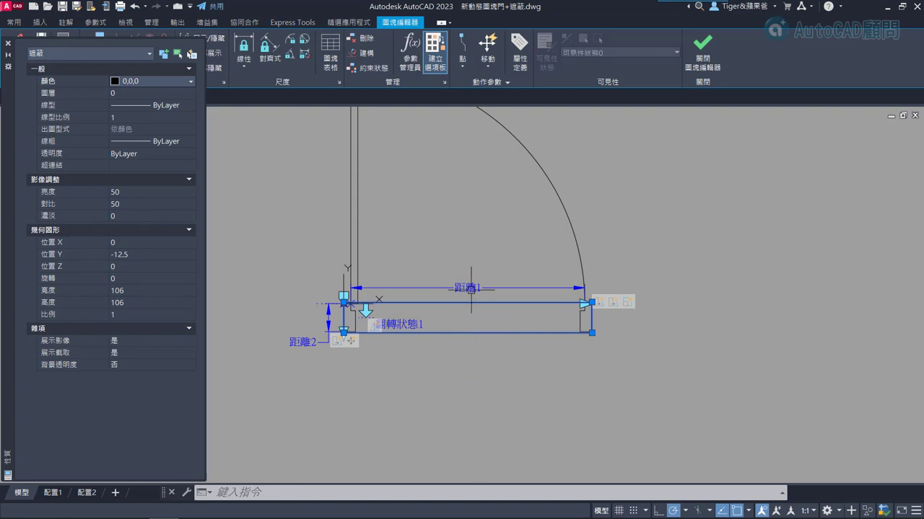
pyautogui.scroll(2, 405, 311)
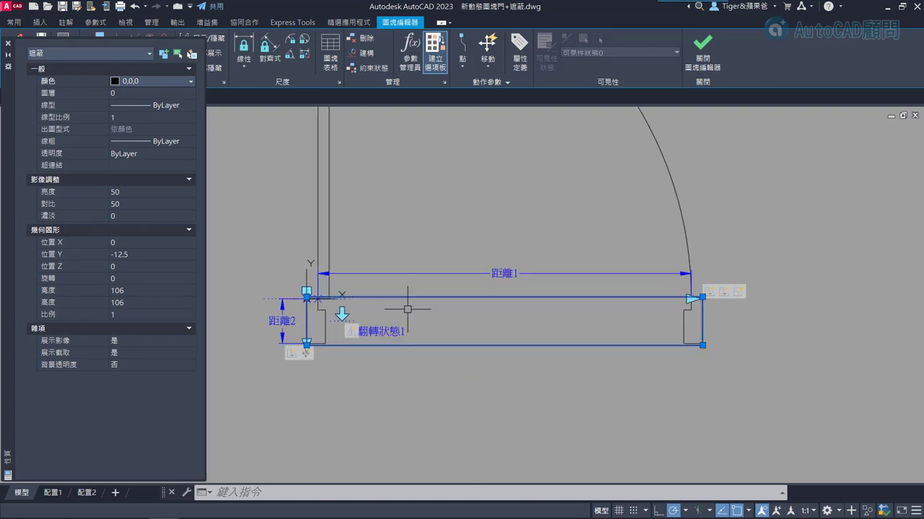
pyautogui.moveTo(408, 308); pyautogui.dragTo(545, 309, button='middle')
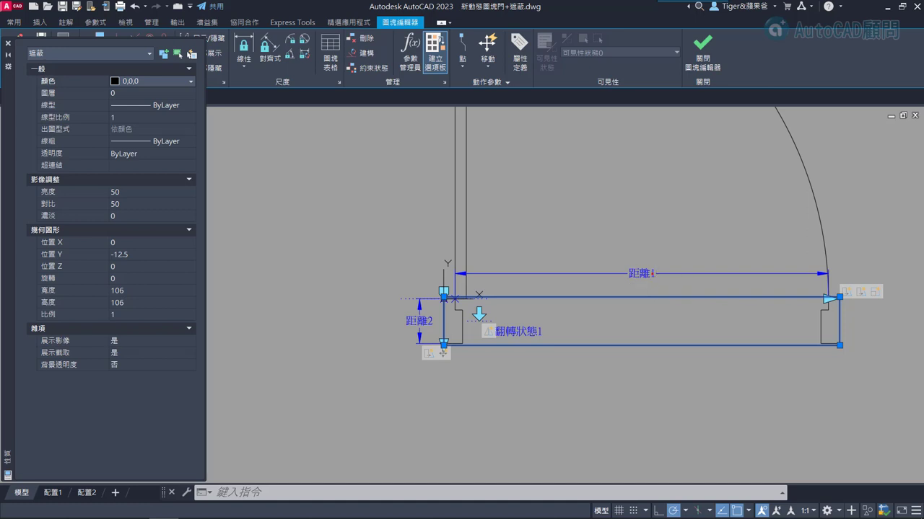
pyautogui.click(657, 273)
# - Set 距離1 to Increment distance type: increment 5, minimum 70, maximum 130
pyautogui.press('Escape')
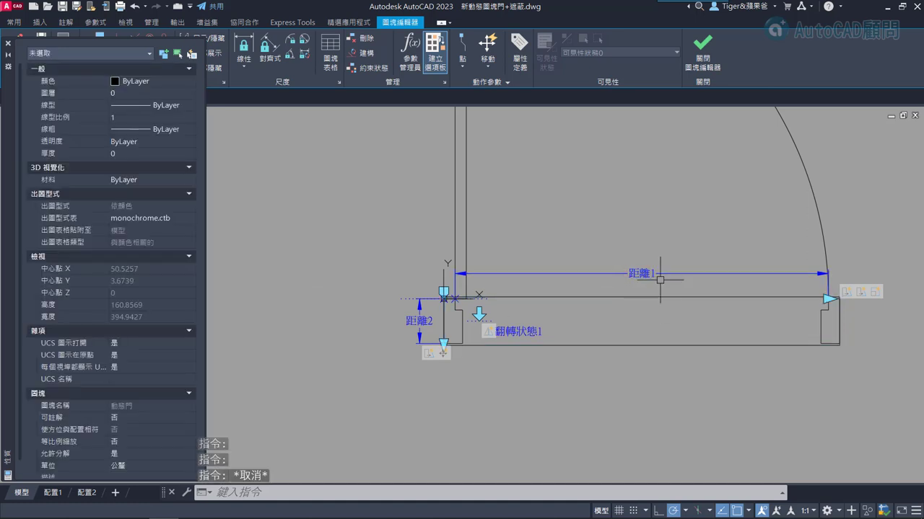
pyautogui.click(641, 274)
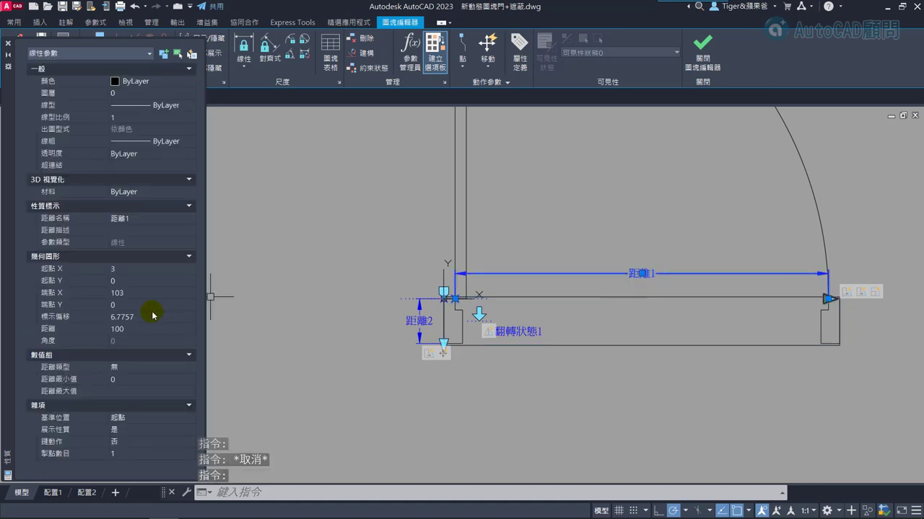
pyautogui.click(162, 367)
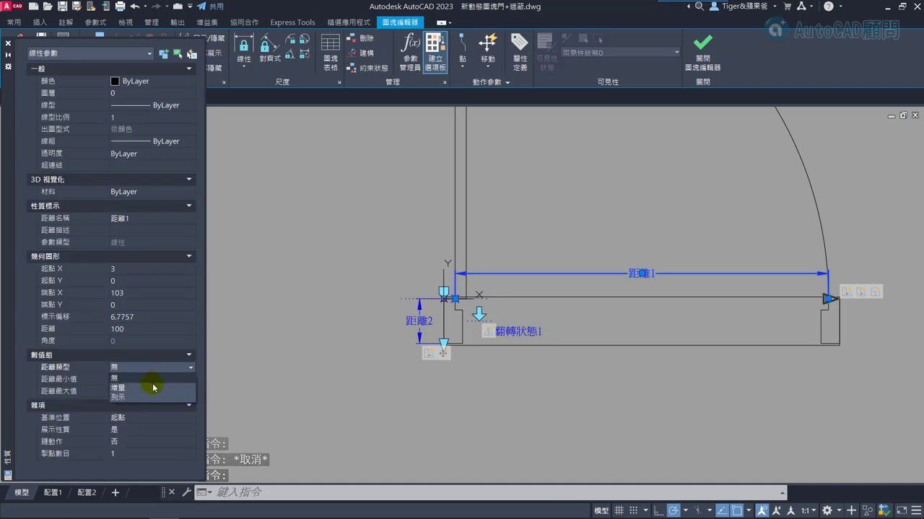
pyautogui.click(150, 387)
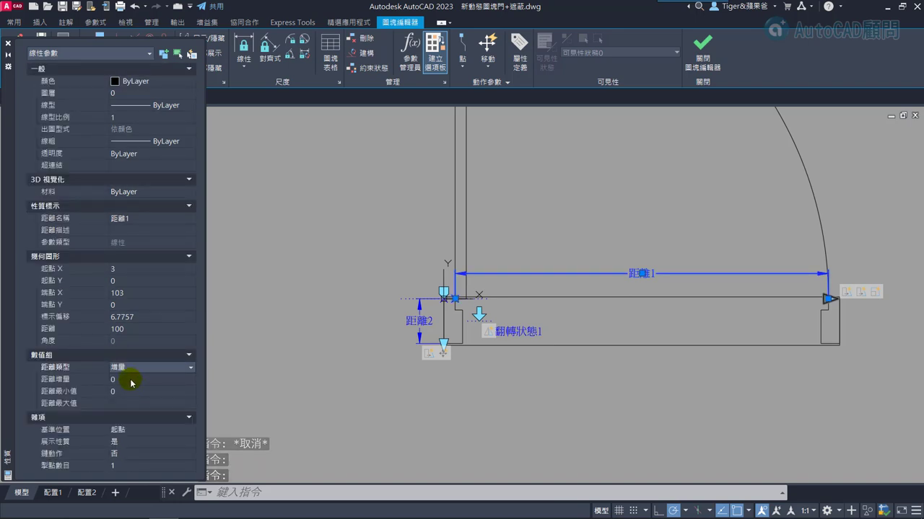
pyautogui.click(131, 380)
pyautogui.write('70')
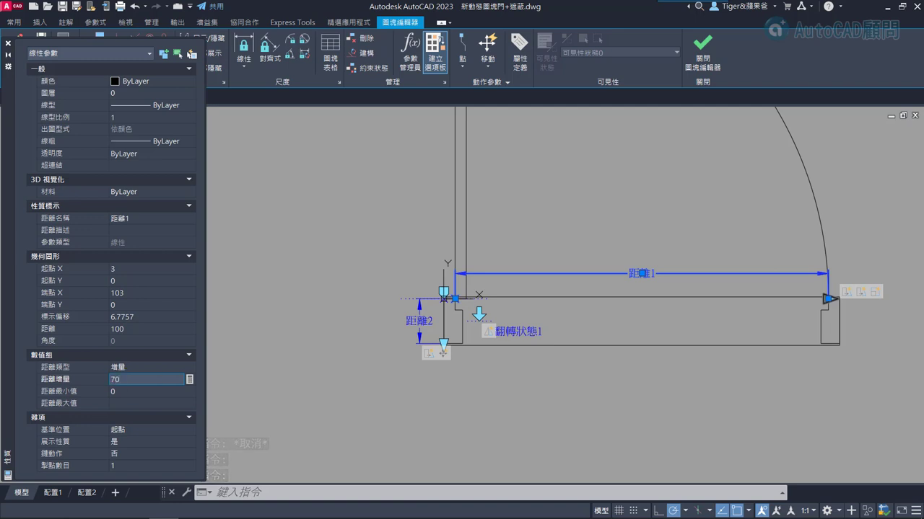
pyautogui.press('Return')
pyautogui.click(115, 393)
pyautogui.write('70')
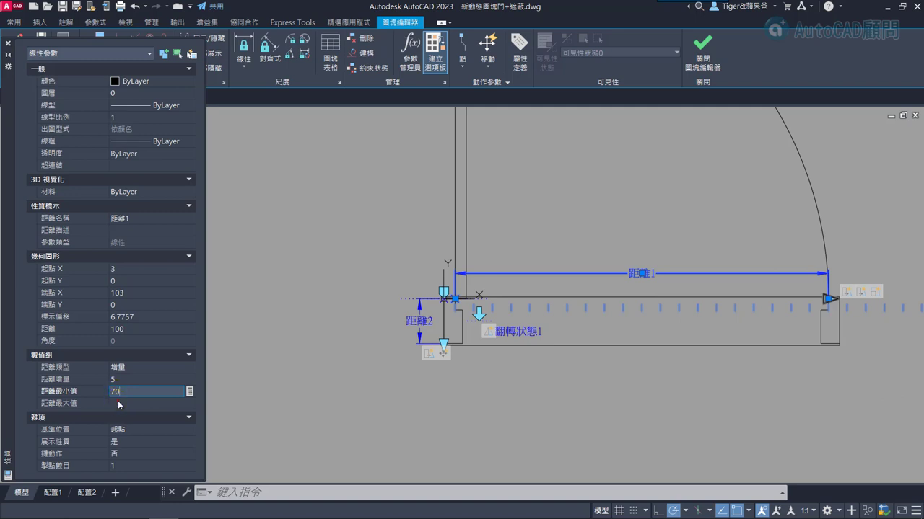
pyautogui.click(118, 403)
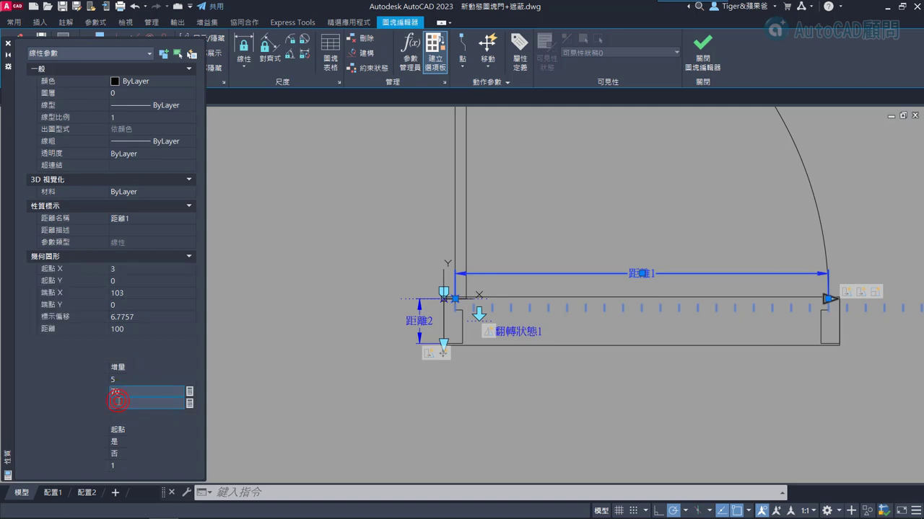
pyautogui.write('130')
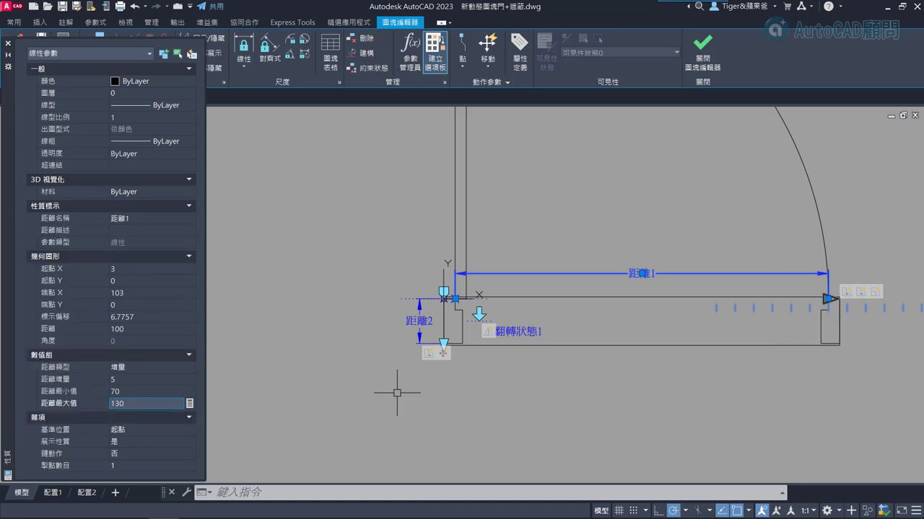
pyautogui.press('Escape')
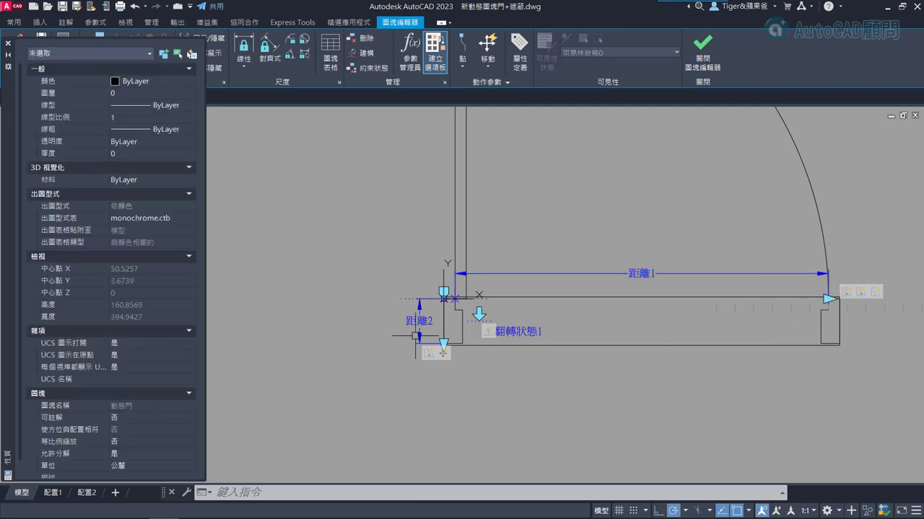
# - Set 距離2 to Increment distance type: increment 1, minimum 5, maximum 25
pyautogui.click(408, 326)
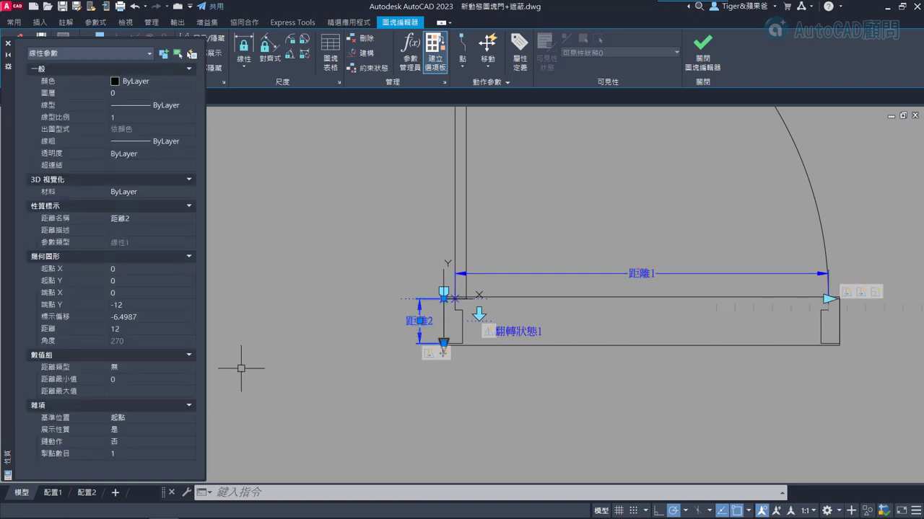
pyautogui.click(136, 365)
pyautogui.click(137, 368)
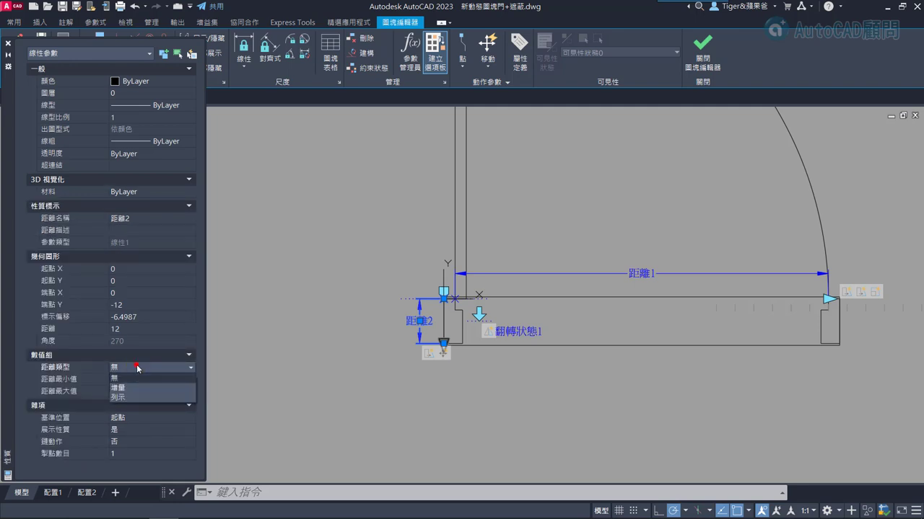
pyautogui.click(135, 388)
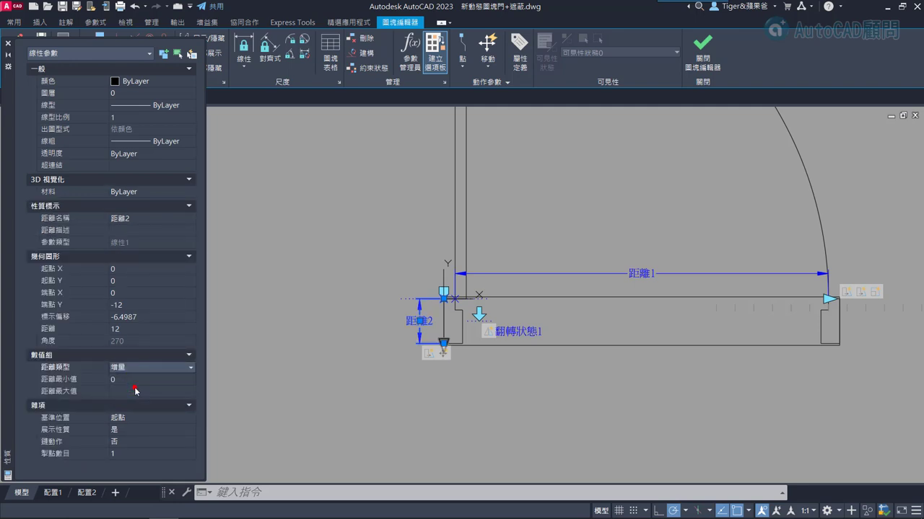
pyautogui.click(130, 380)
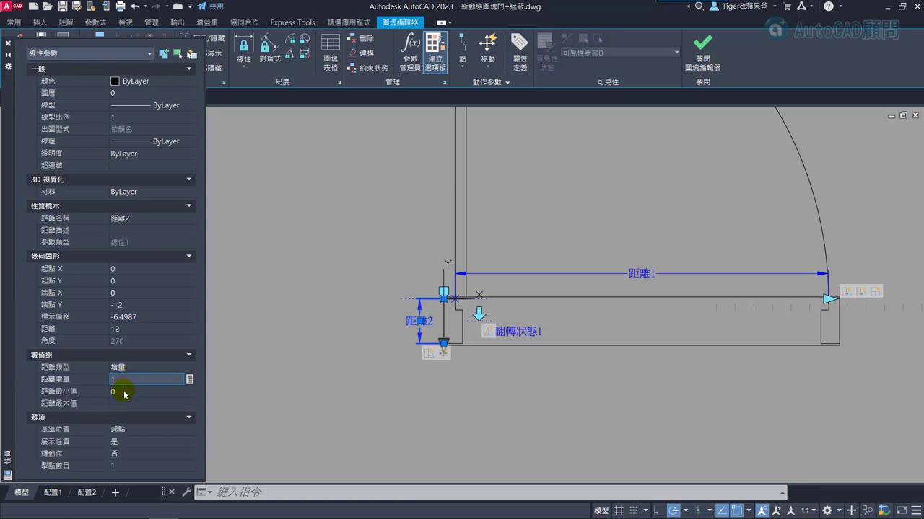
pyautogui.click(124, 391)
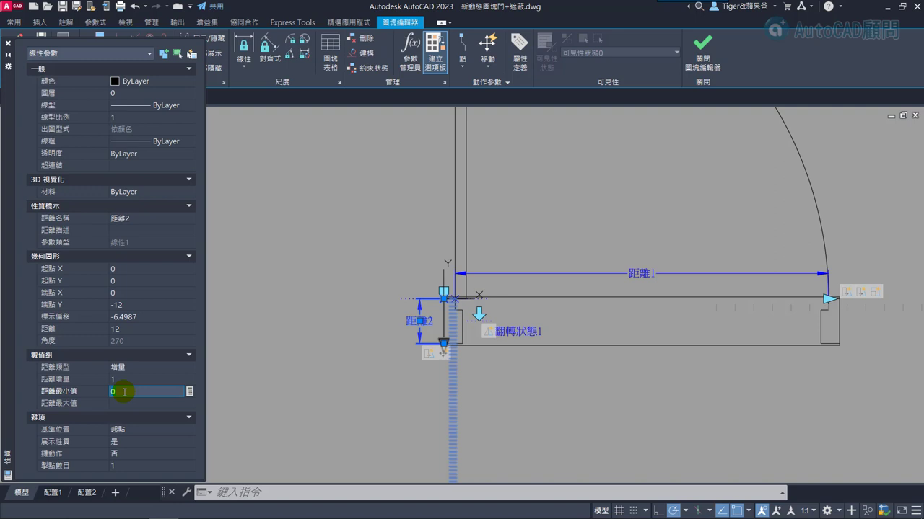
pyautogui.write('10')
pyautogui.click(127, 402)
pyautogui.write('25')
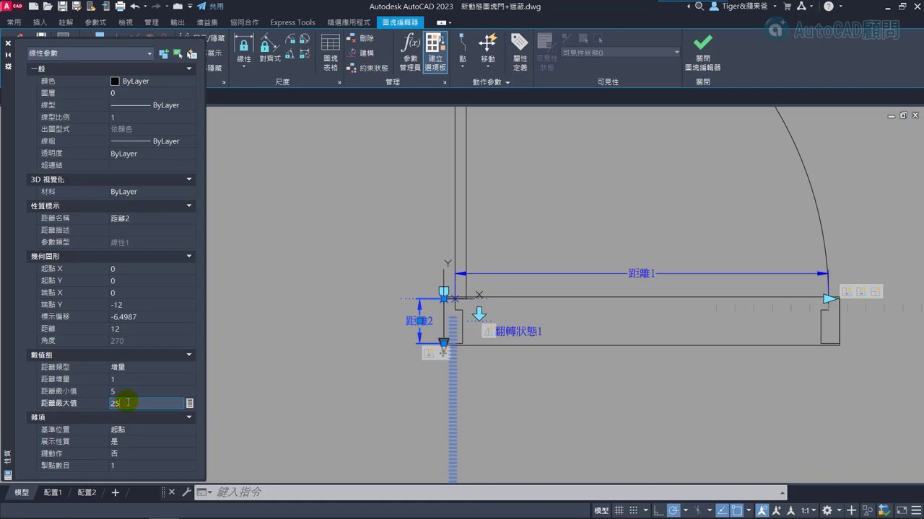
pyautogui.press('Return')
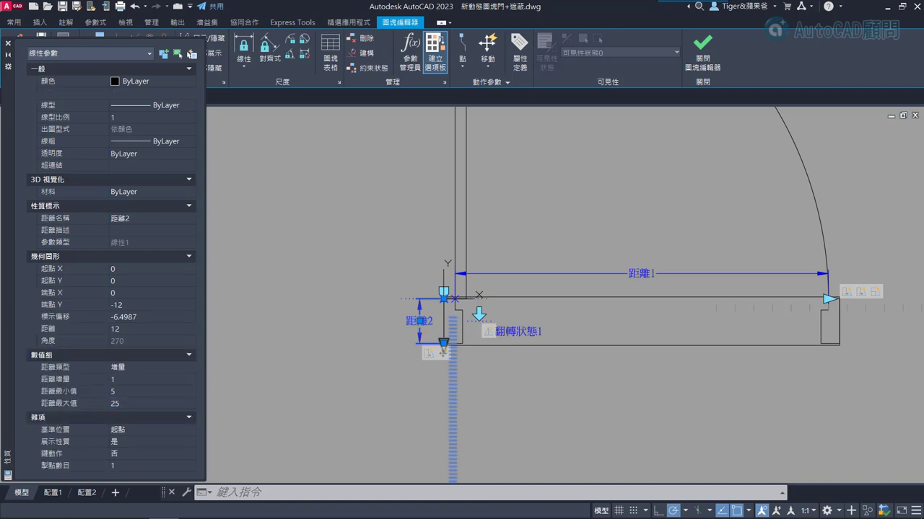
pyautogui.press('Escape')
# - Close the Block Editor saving the 動態門 changes, then zoom to view both doors
pyautogui.hotkey('ctrl', '1')
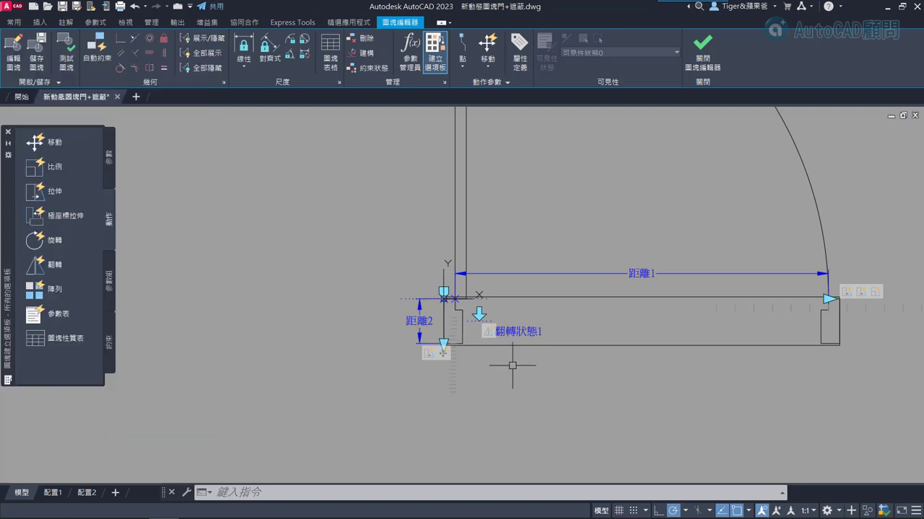
pyautogui.click(702, 52)
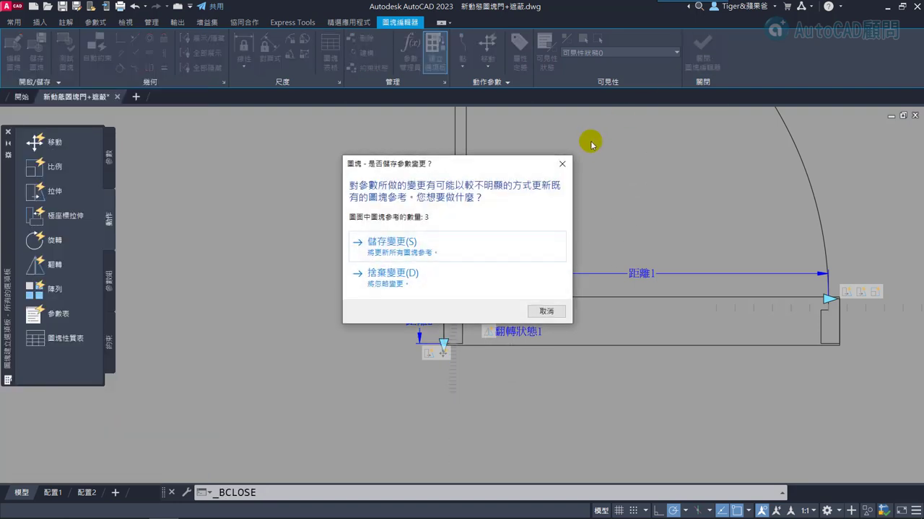
pyautogui.click(399, 240)
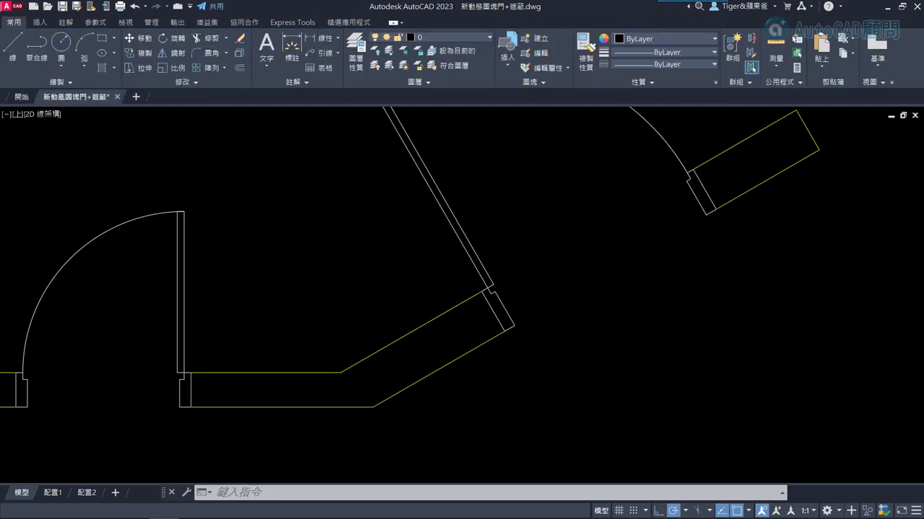
pyautogui.scroll(-2, 476, 264)
pyautogui.scroll(2, 542, 269)
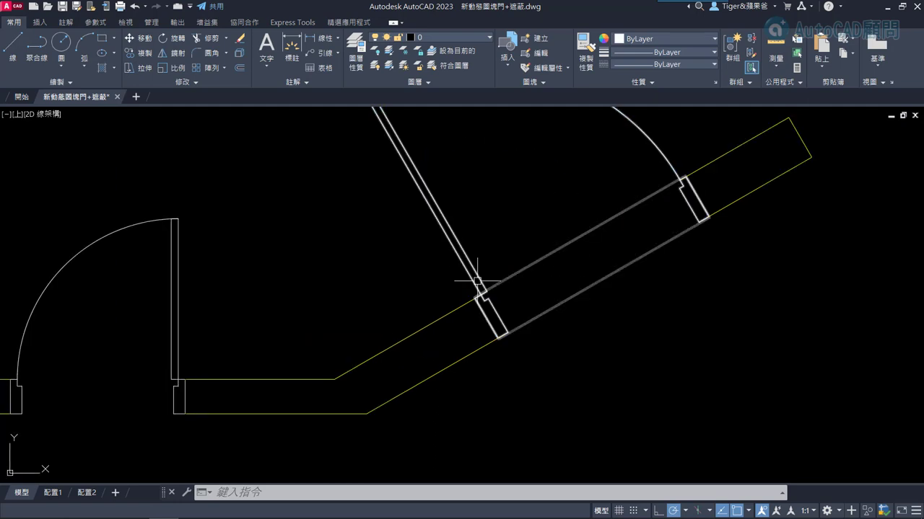
pyautogui.scroll(-2, 641, 318)
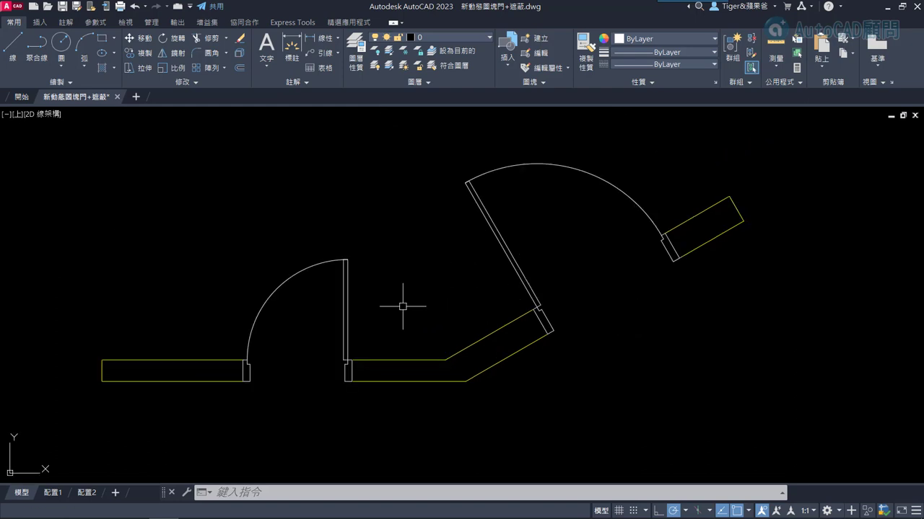
# - Set WIPEOUTFRAME to 2 so wipeout frames display but don't plot
pyautogui.write('WI')
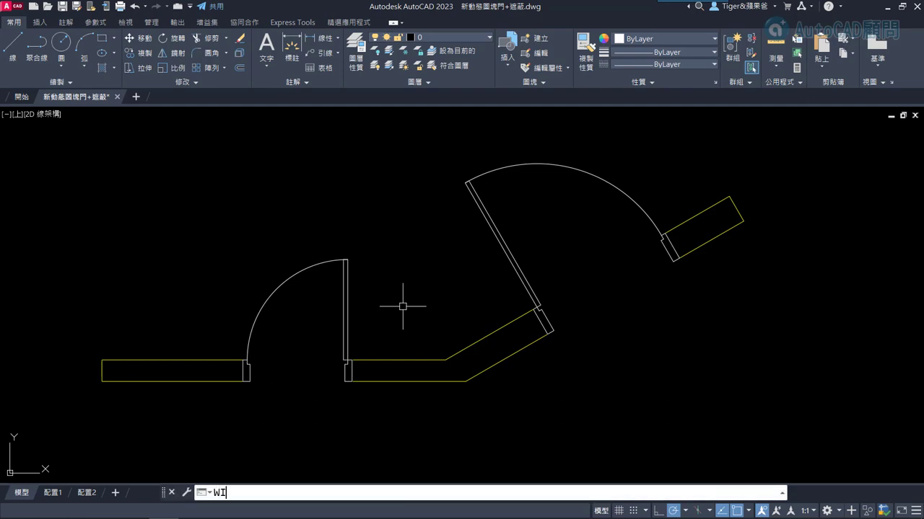
pyautogui.write('PE')
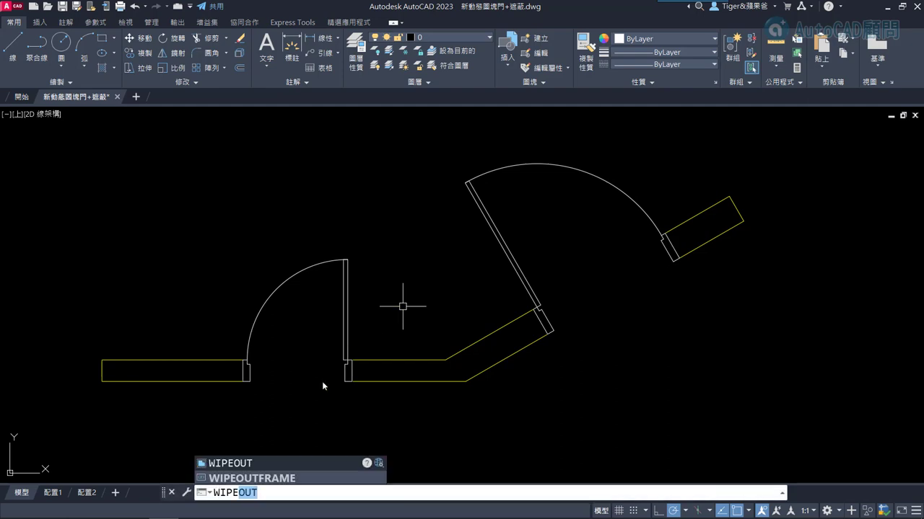
pyautogui.click(274, 479)
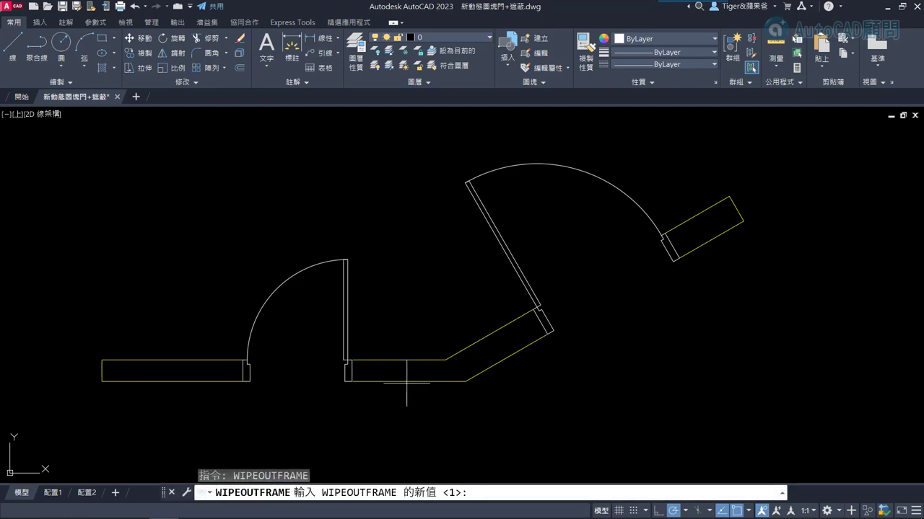
pyautogui.press('F1')
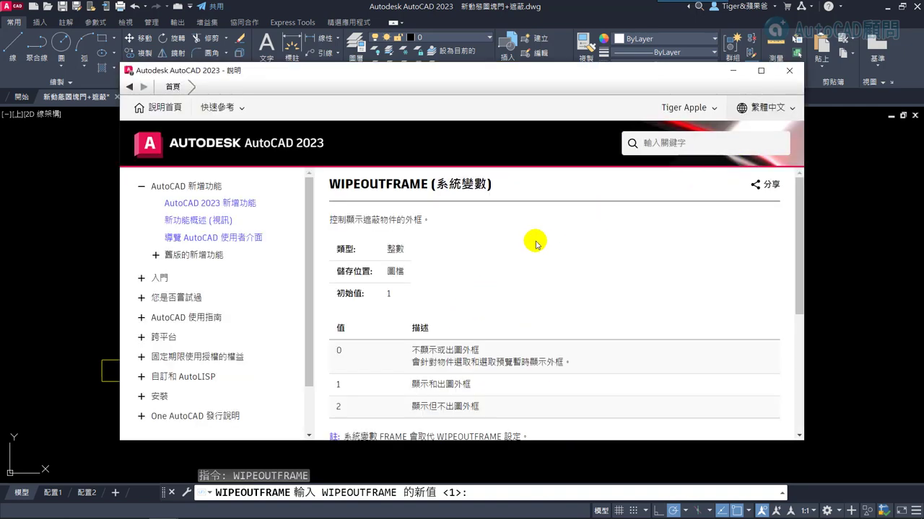
pyautogui.scroll(-1, 447, 343)
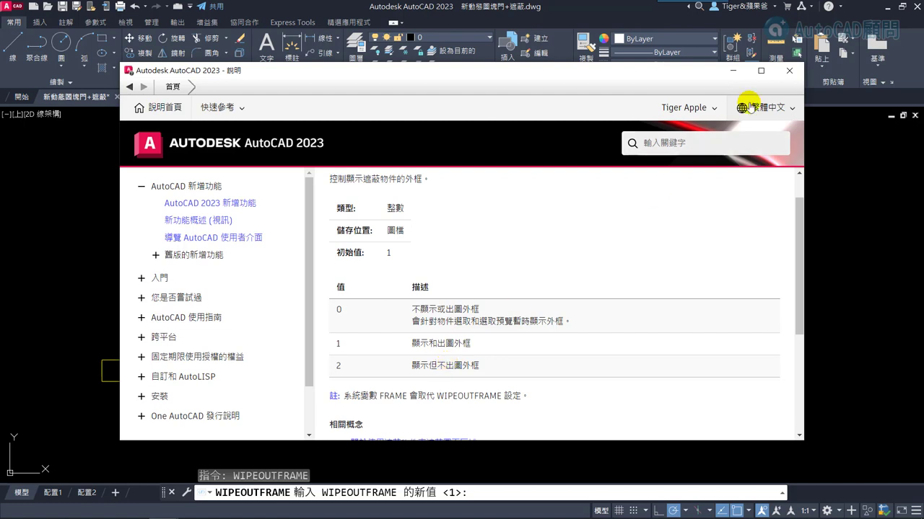
pyautogui.click(789, 70)
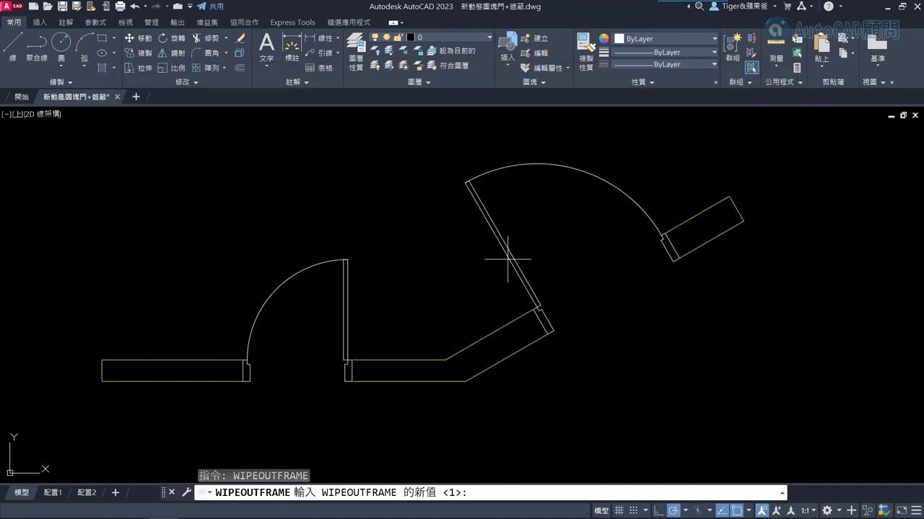
pyautogui.click(490, 493)
pyautogui.write('2')
pyautogui.press('Return')
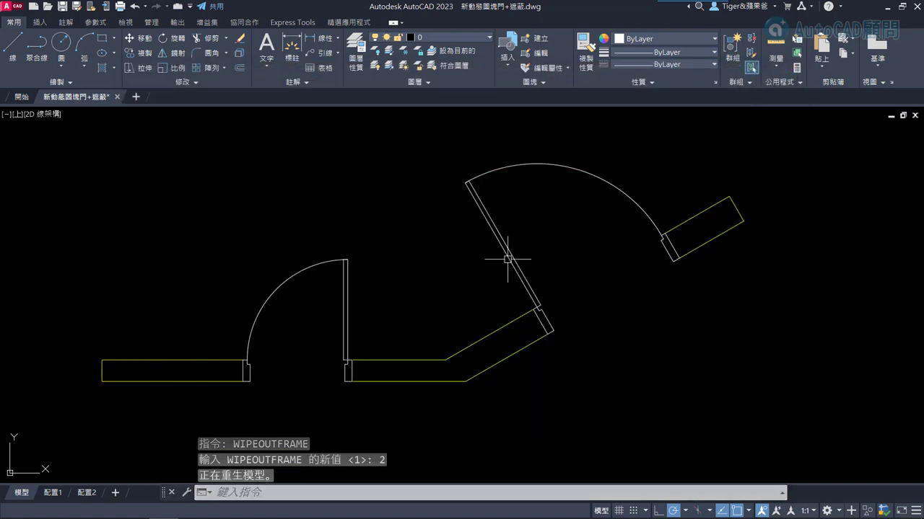
# - Check in the plot preview that the doors print without wipeout frames
pyautogui.click(119, 8)
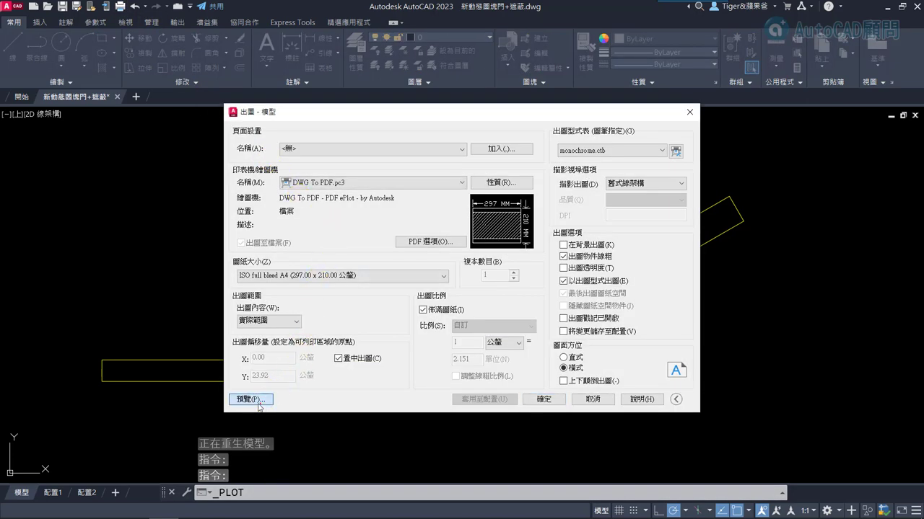
pyautogui.click(249, 399)
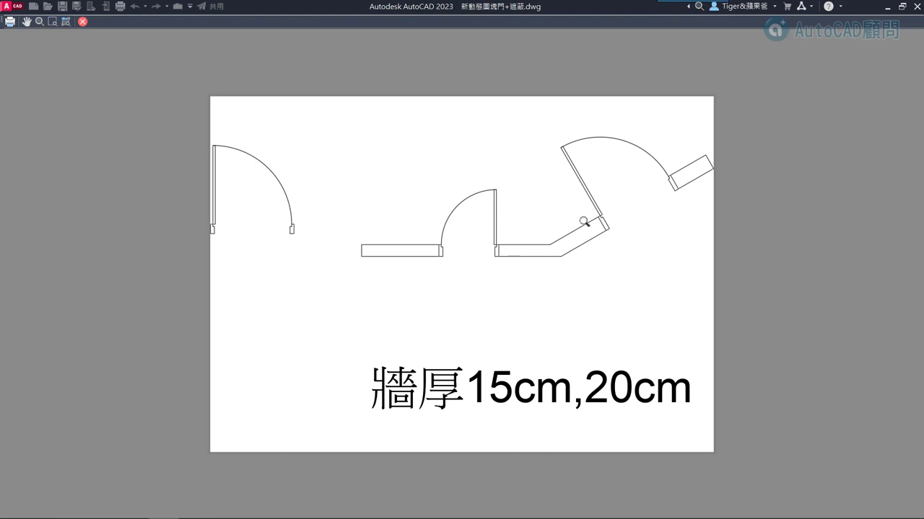
pyautogui.scroll(4, 584, 222)
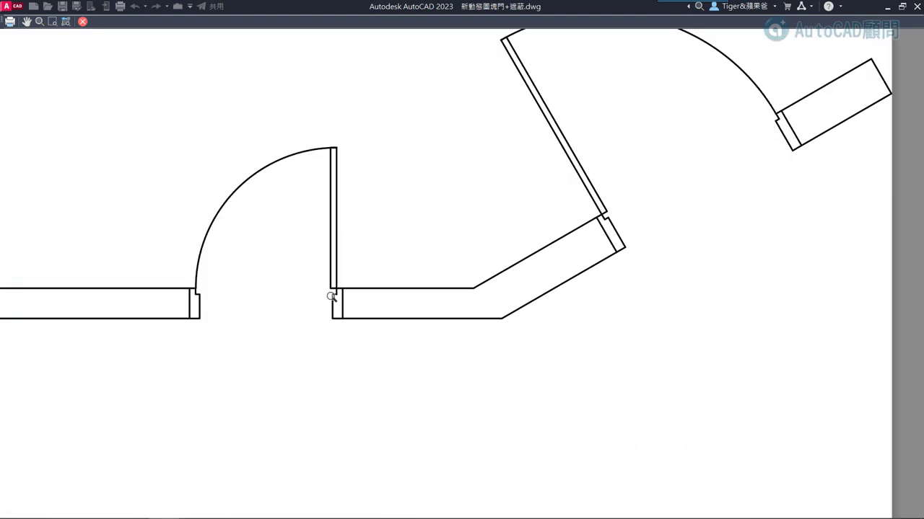
pyautogui.press('Escape')
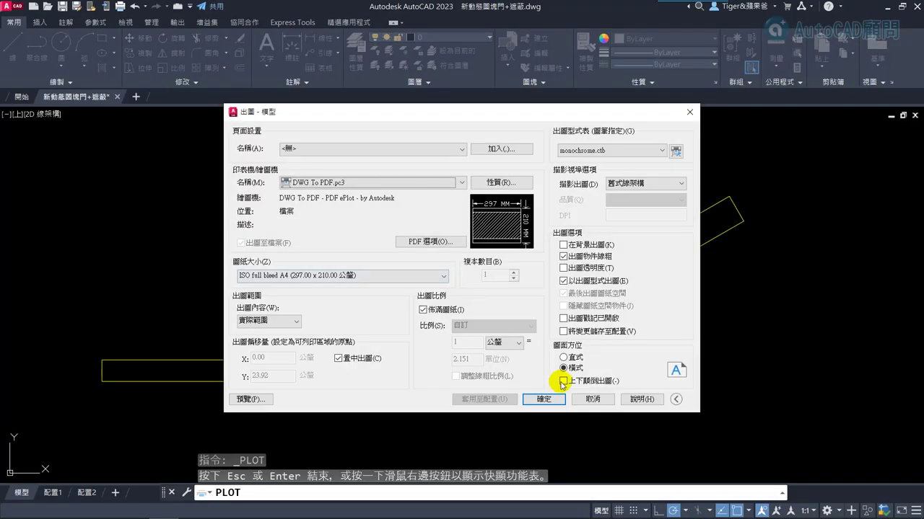
pyautogui.press('Escape')
# - Flip the angled door to the other side and back, then narrow its width by one increment
pyautogui.click(541, 305)
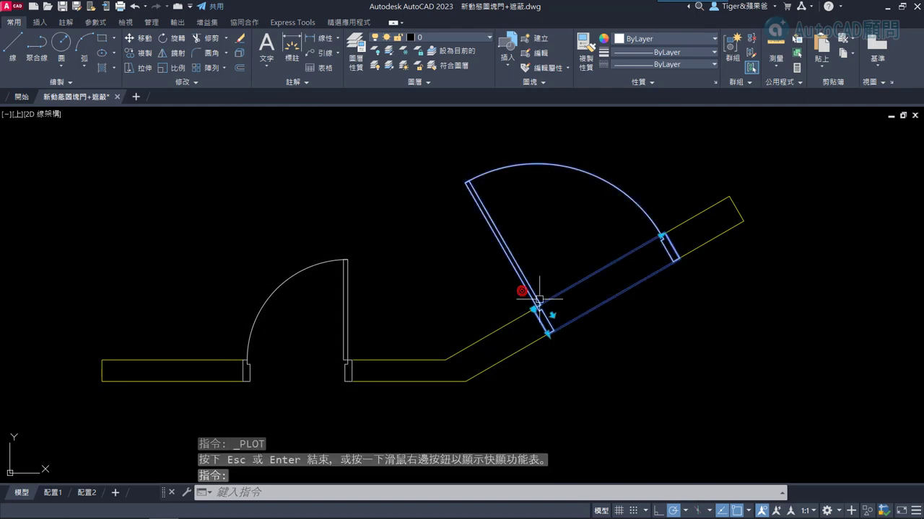
pyautogui.click(552, 314)
pyautogui.click(552, 314)
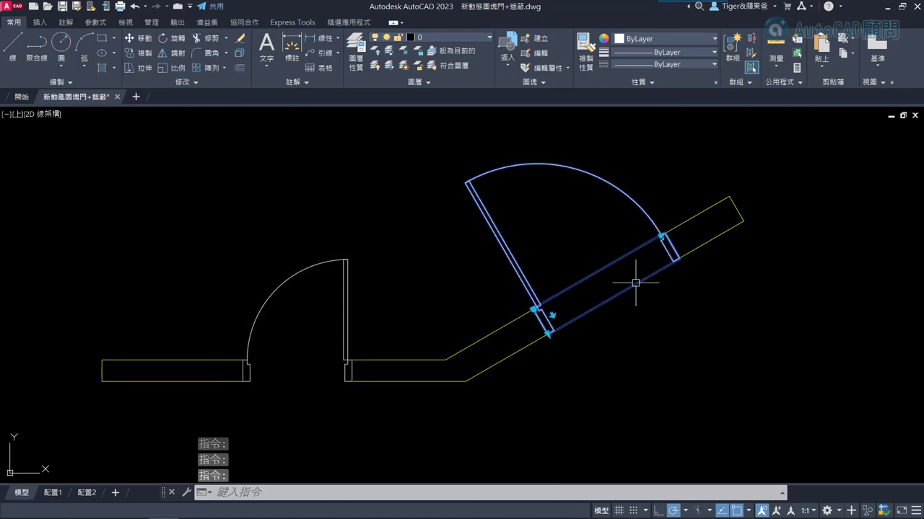
pyautogui.click(663, 235)
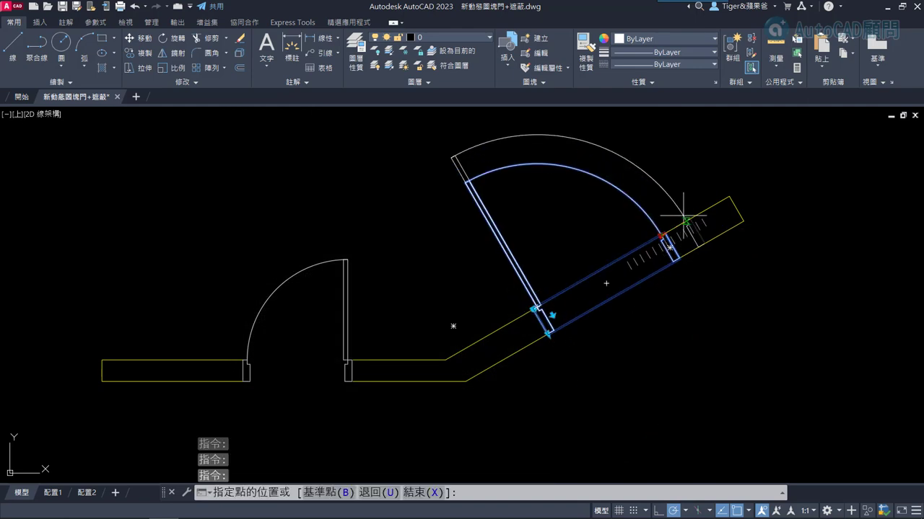
pyautogui.click(643, 244)
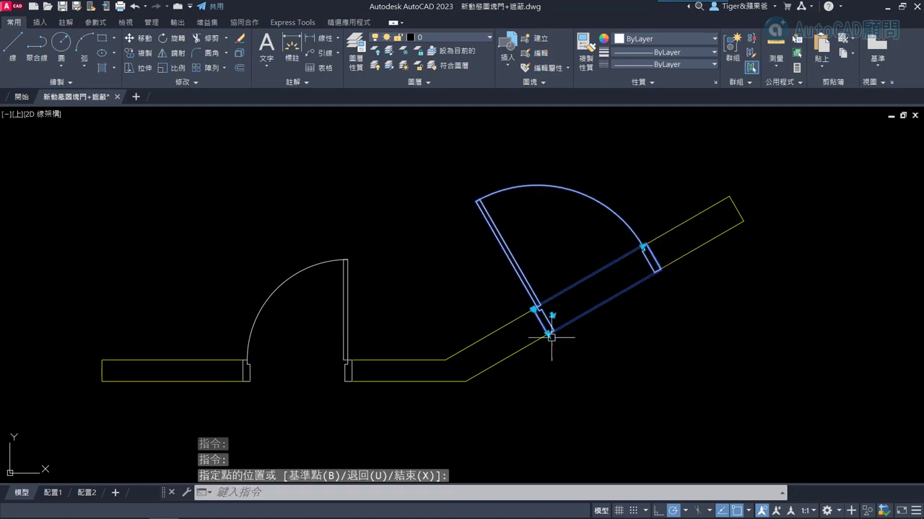
# - Try the angled door's lower corner grip, cancel it, and pan to show the door swings
pyautogui.click(548, 333)
pyautogui.scroll(2, 554, 330)
pyautogui.scroll(2, 550, 328)
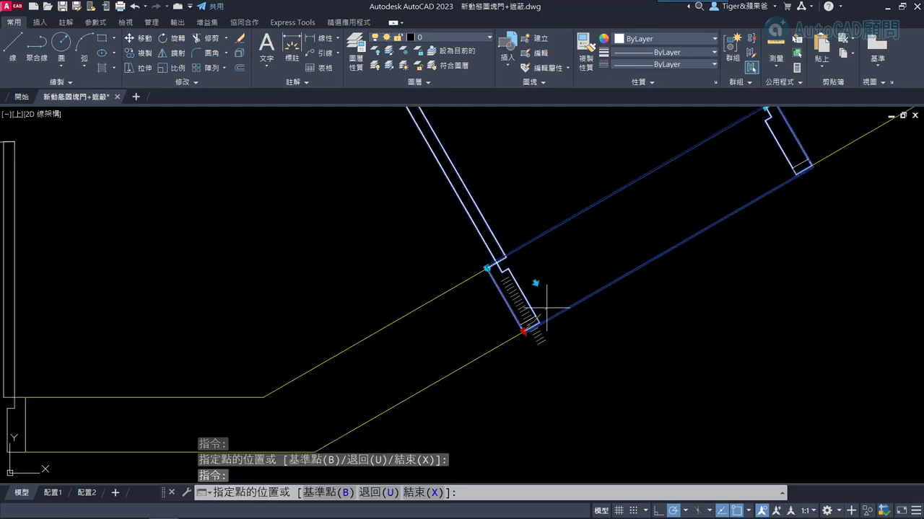
pyautogui.press('Escape')
pyautogui.press('Escape')
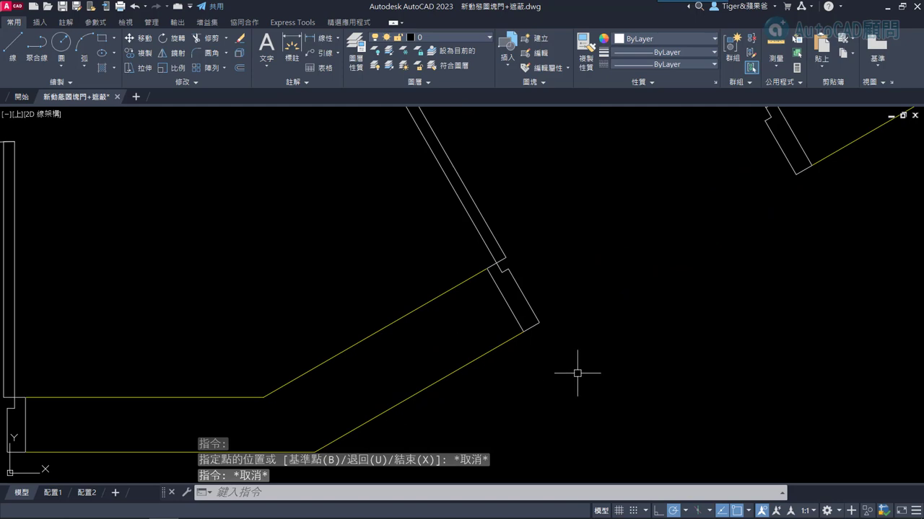
pyautogui.scroll(-2, 641, 355)
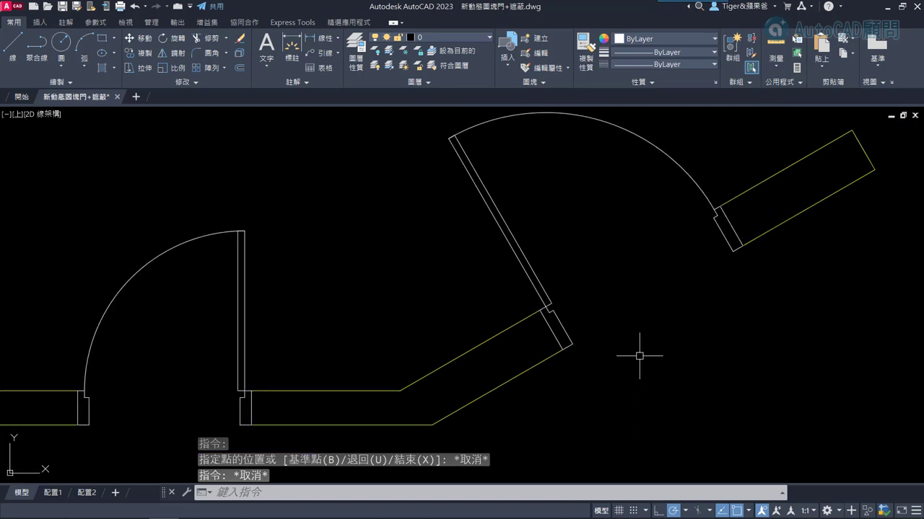
pyautogui.moveTo(642, 354); pyautogui.dragTo(495, 354, button='middle')
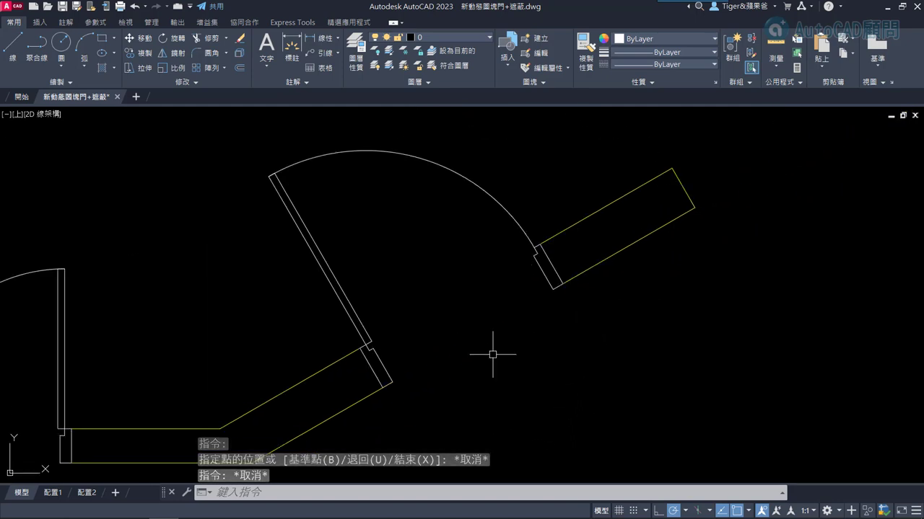
# - Test the angled door's width and frame depth grips, cancelling both changes, then recentre on all doors
pyautogui.click(518, 220)
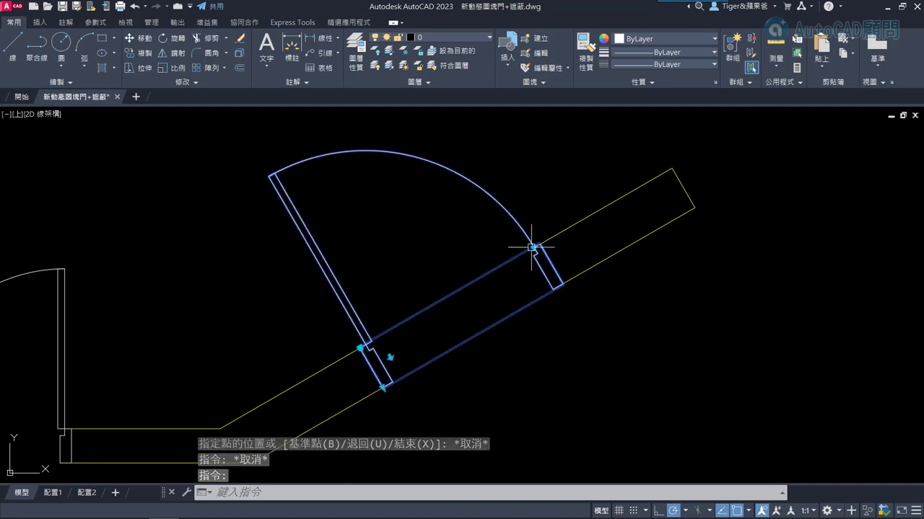
pyautogui.click(534, 247)
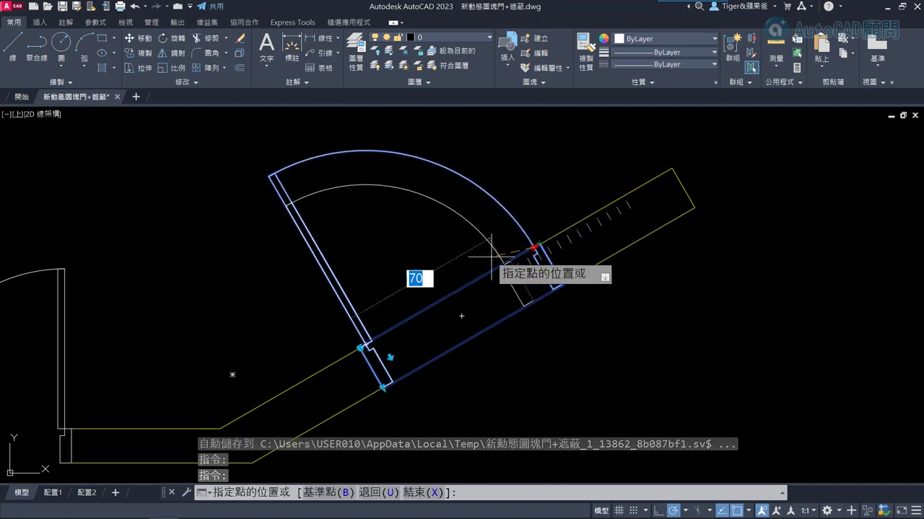
pyautogui.press('Escape')
pyautogui.scroll(2, 398, 329)
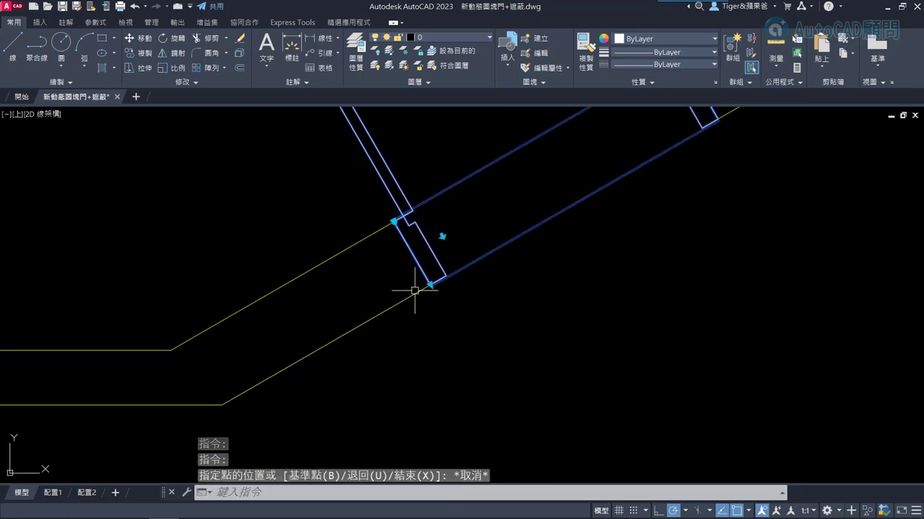
pyautogui.click(430, 281)
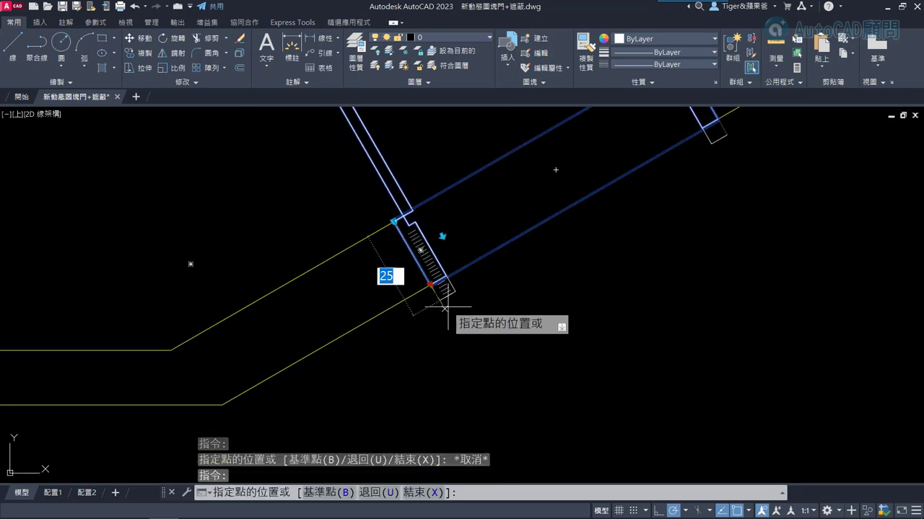
pyautogui.scroll(2, 452, 307)
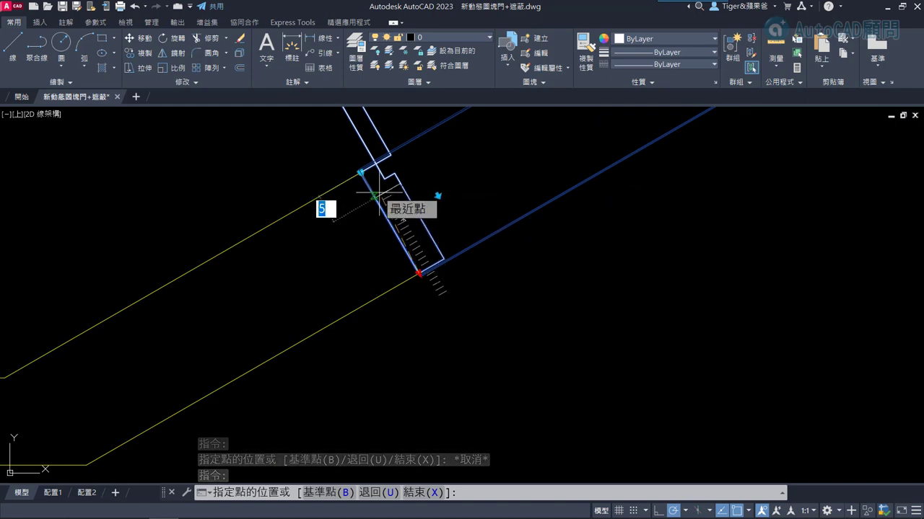
pyautogui.press('Escape')
pyautogui.press('Escape')
pyautogui.scroll(-5, 476, 292)
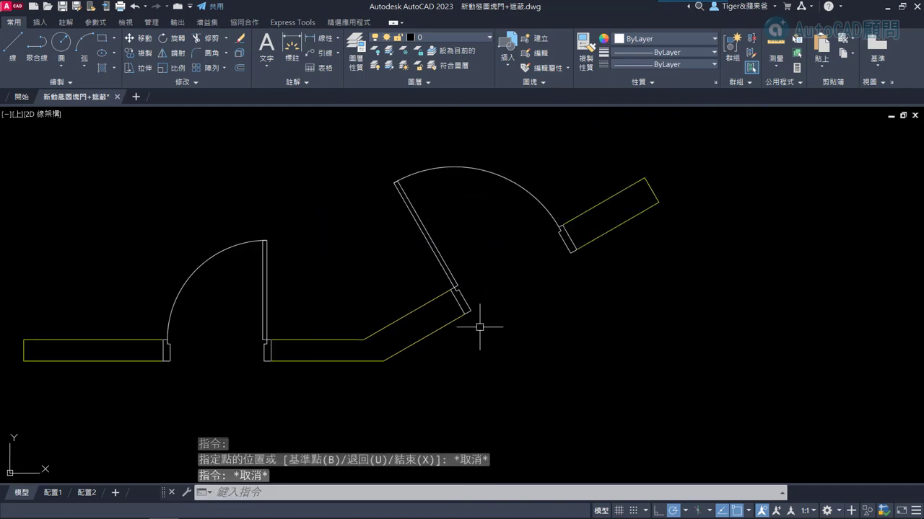
pyautogui.moveTo(478, 319); pyautogui.dragTo(464, 291, button='middle')
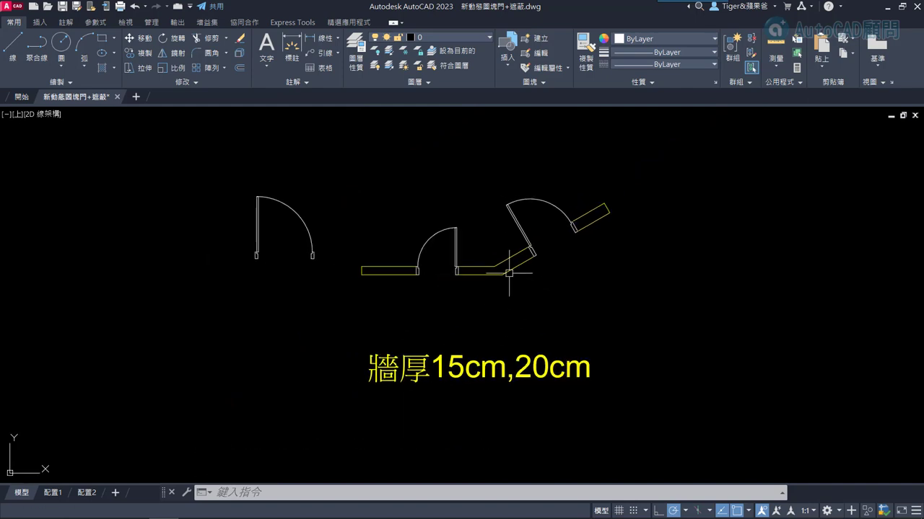
pyautogui.scroll(4, 505, 268)
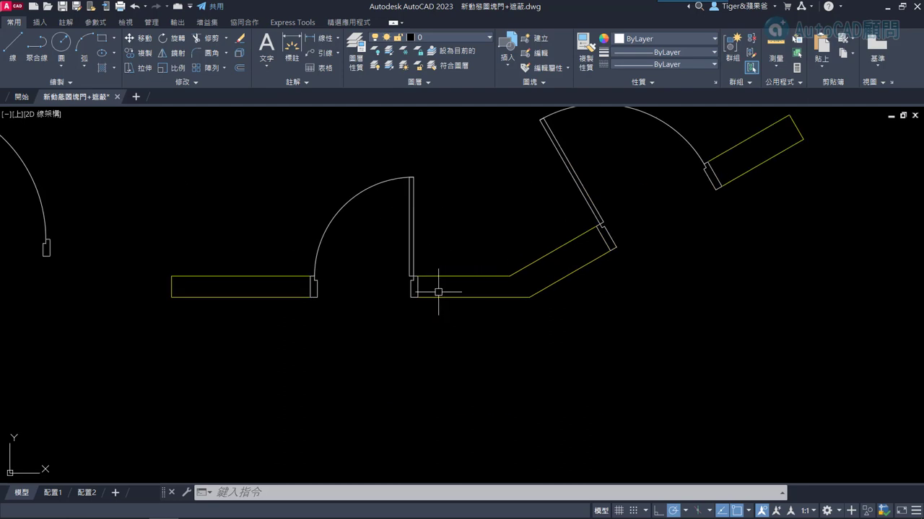
pyautogui.scroll(-2, 443, 280)
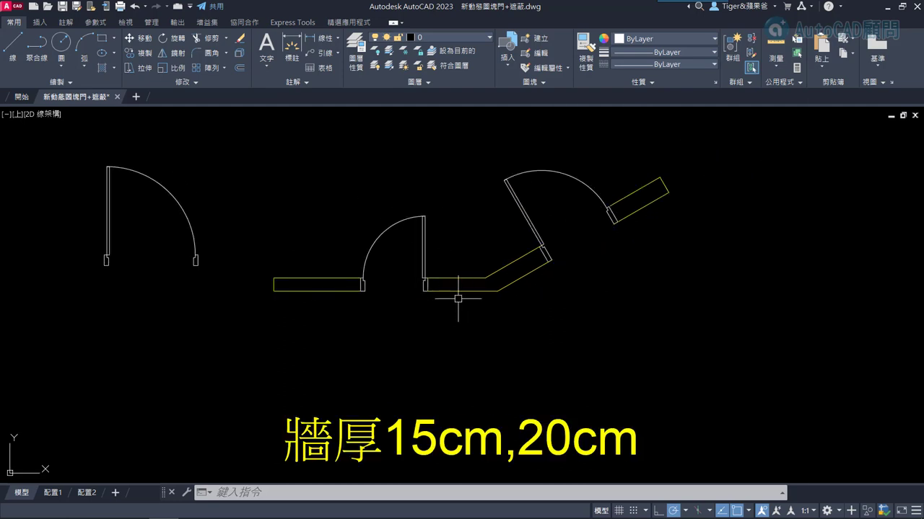